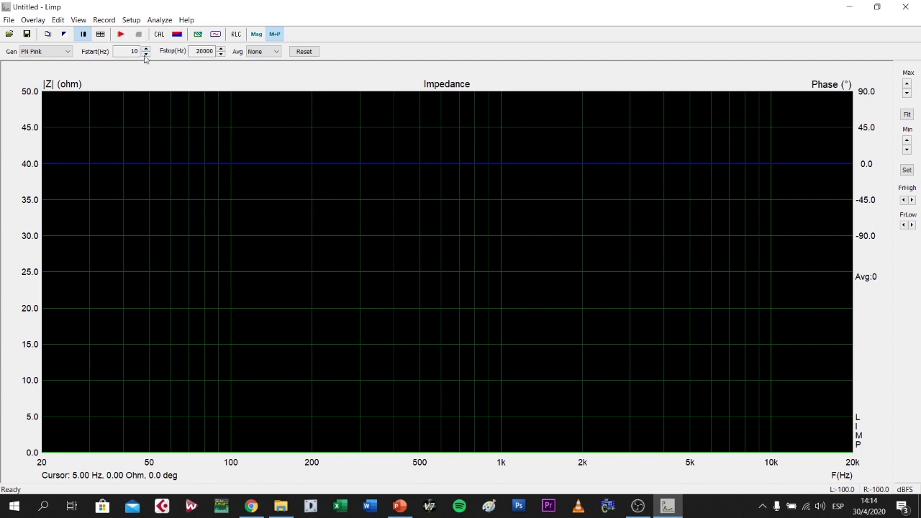
- Set the start frequency to 20 Hz and accept the soundcard setup with ASIO Fireface USB, inputs 3/4 and outputs 7/8
left_click(145, 48)
left_click(129, 24)
left_click(134, 32)
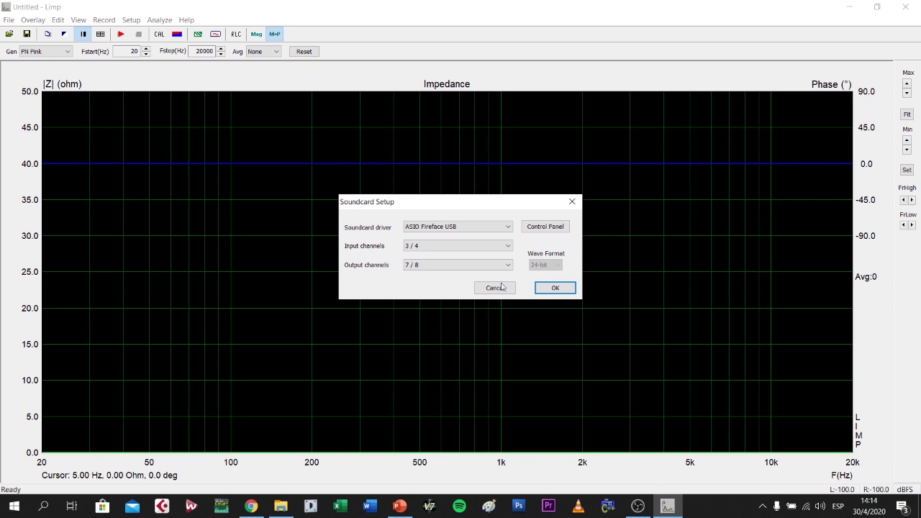
left_click(557, 288)
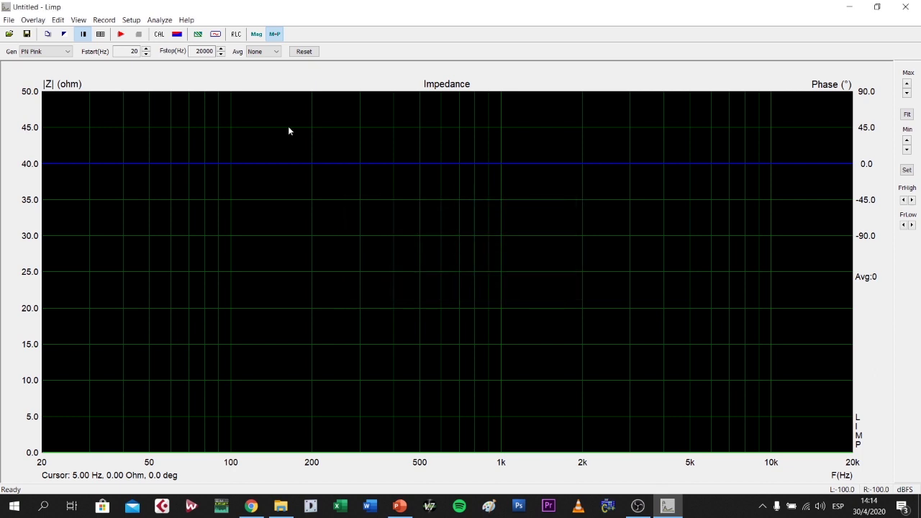
- In the measurement setup, set the reference resistor to 47 and the reference channel to Right
left_click(131, 21)
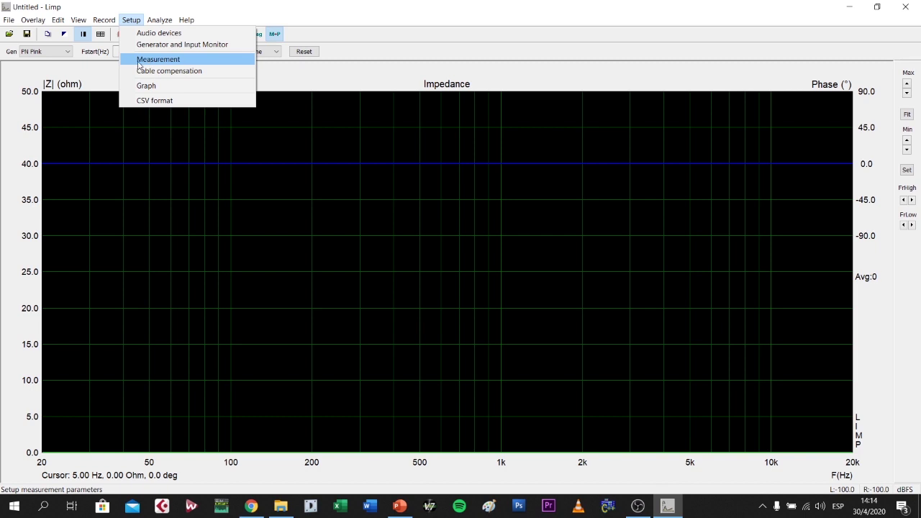
left_click(160, 64)
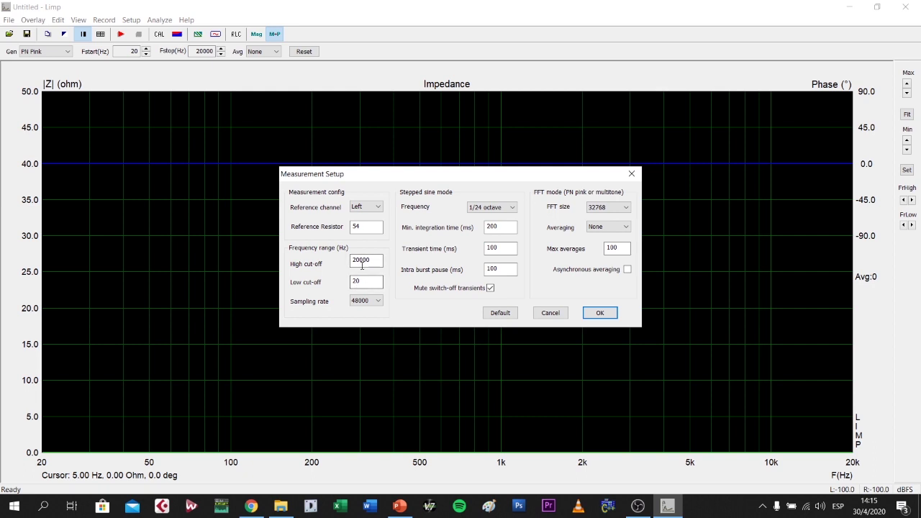
double_click(369, 227)
type("47")
left_click(373, 209)
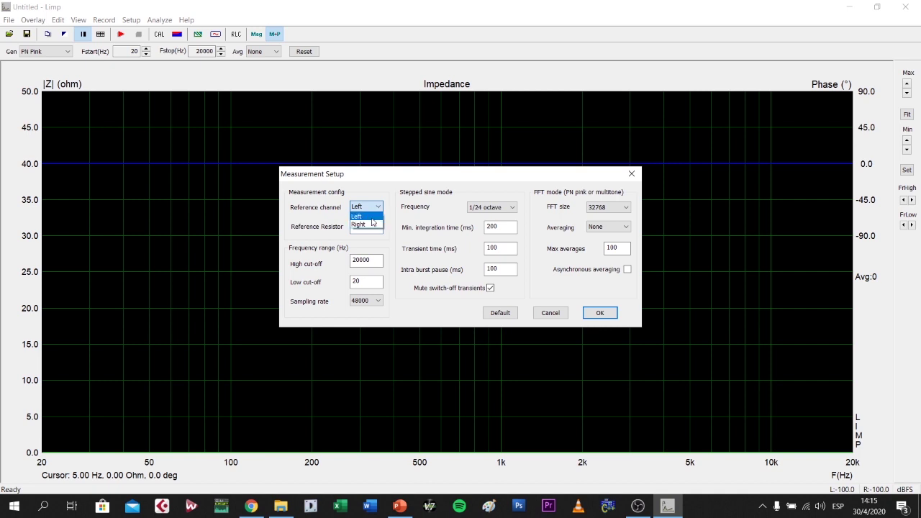
left_click(377, 205)
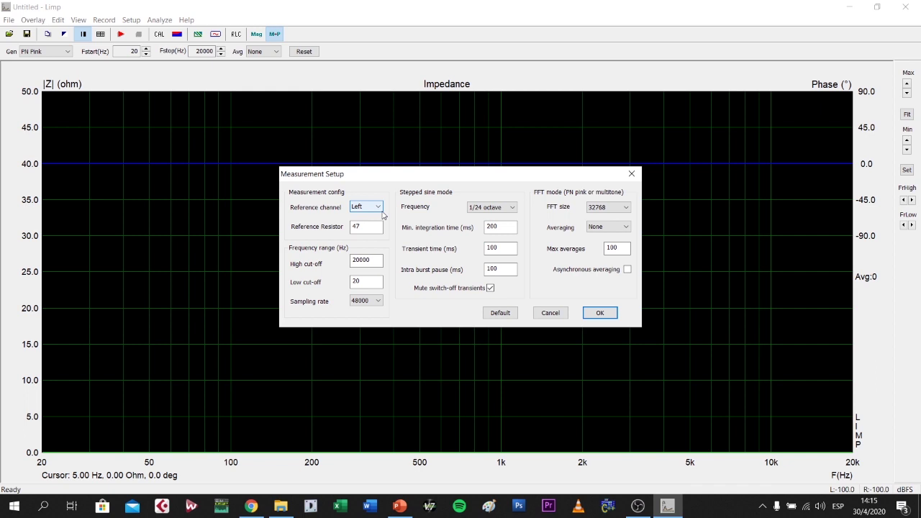
left_click(359, 208)
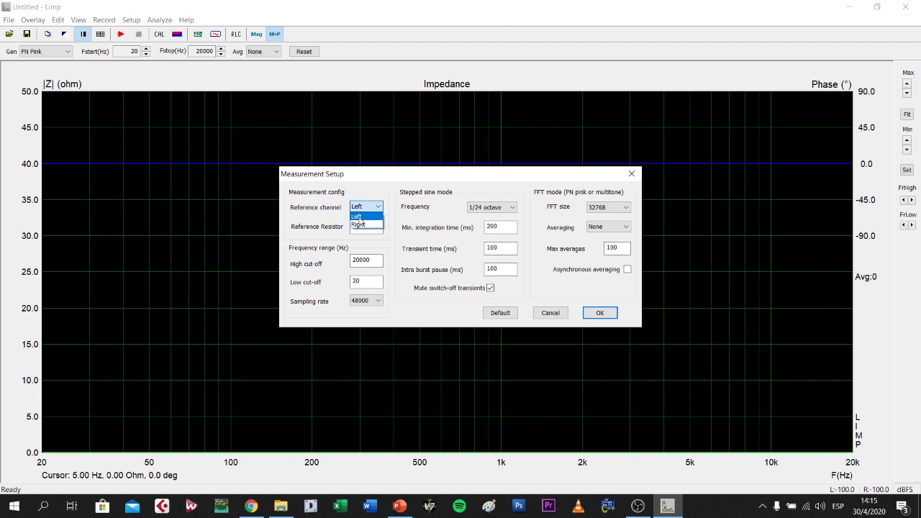
left_click(363, 225)
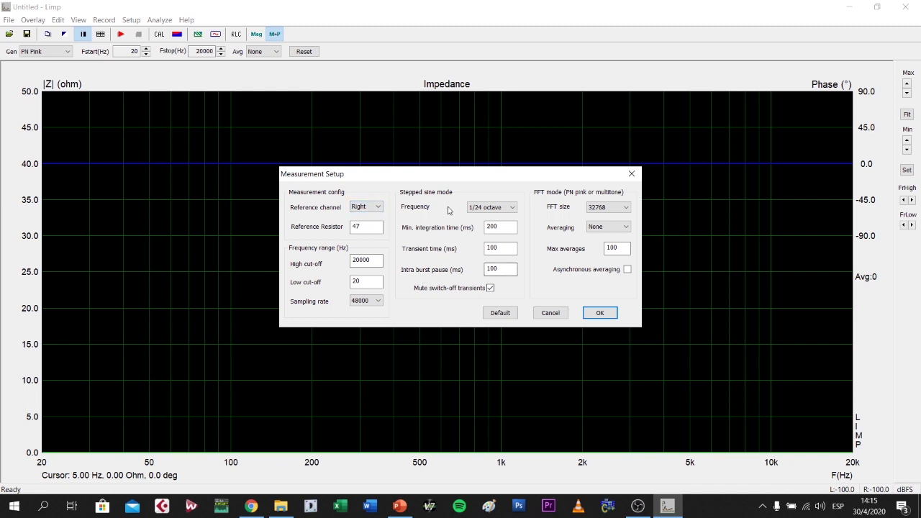
- Restore the default measurement settings, set the reference resistor to 47 again and accept the setup
left_click(501, 313)
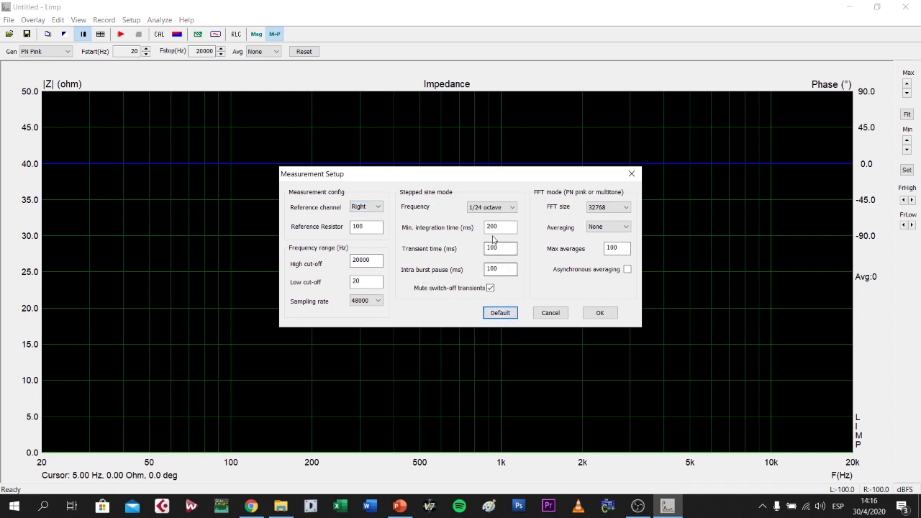
left_click_drag(370, 229, 322, 229)
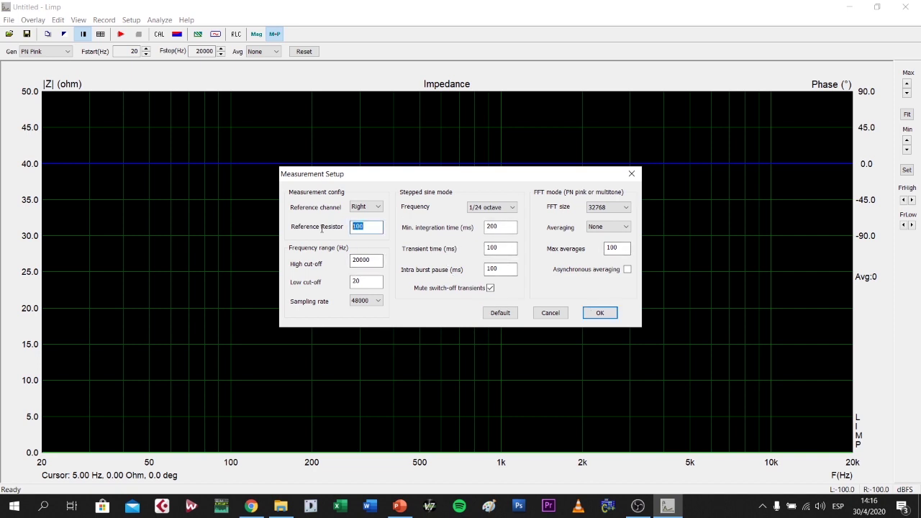
type("47")
left_click(603, 315)
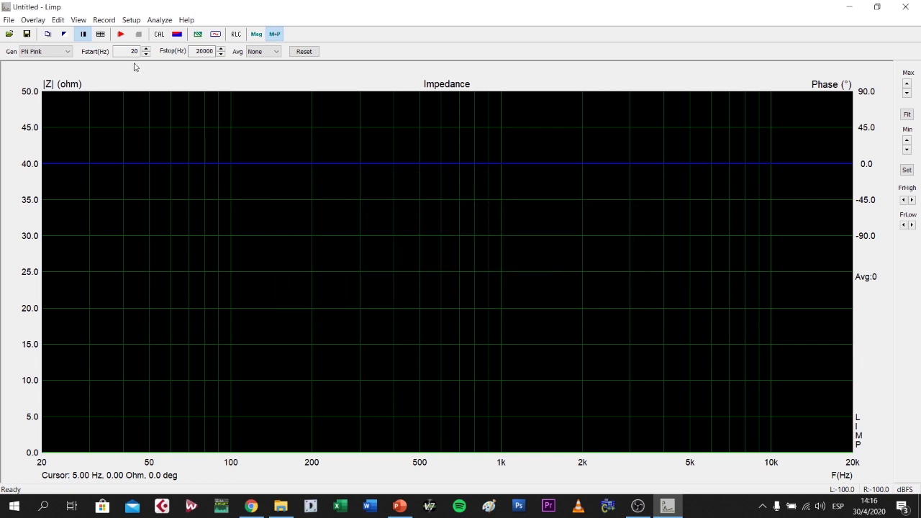
- Review the cable impedance compensation settings and accept them without changes
left_click(131, 20)
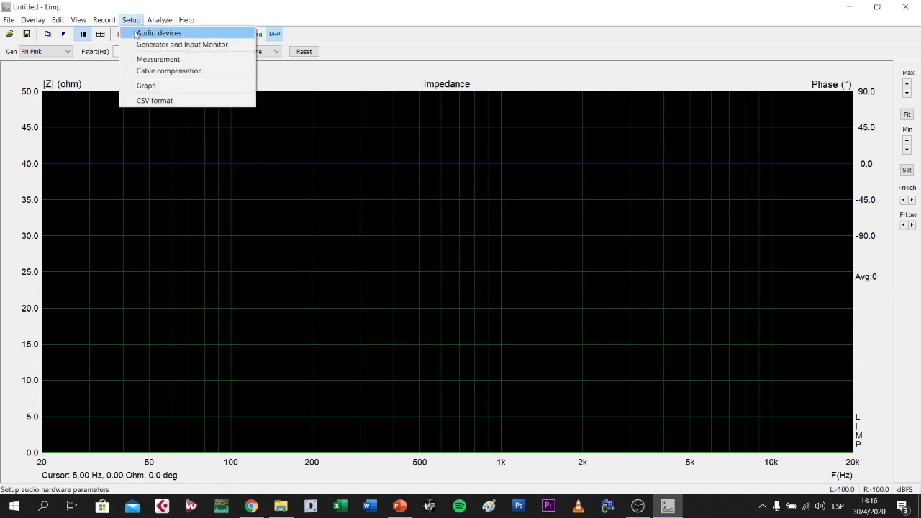
left_click(145, 71)
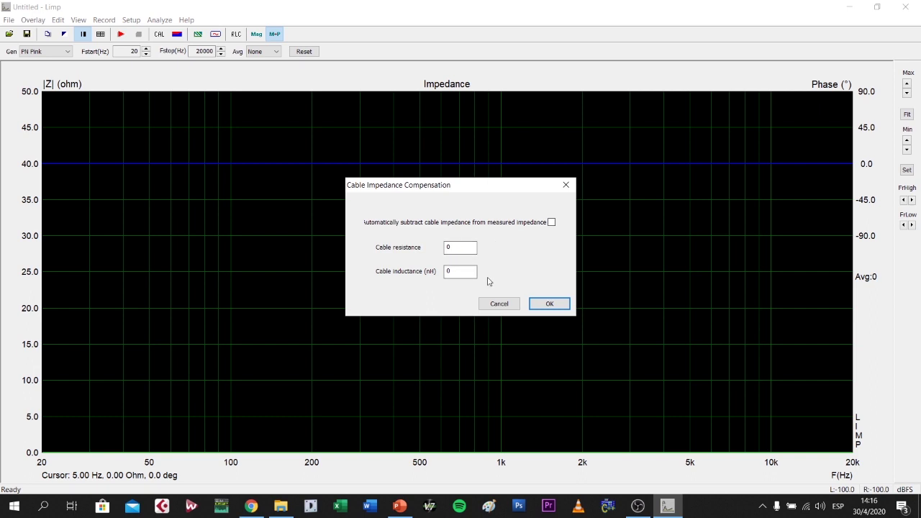
left_click(545, 304)
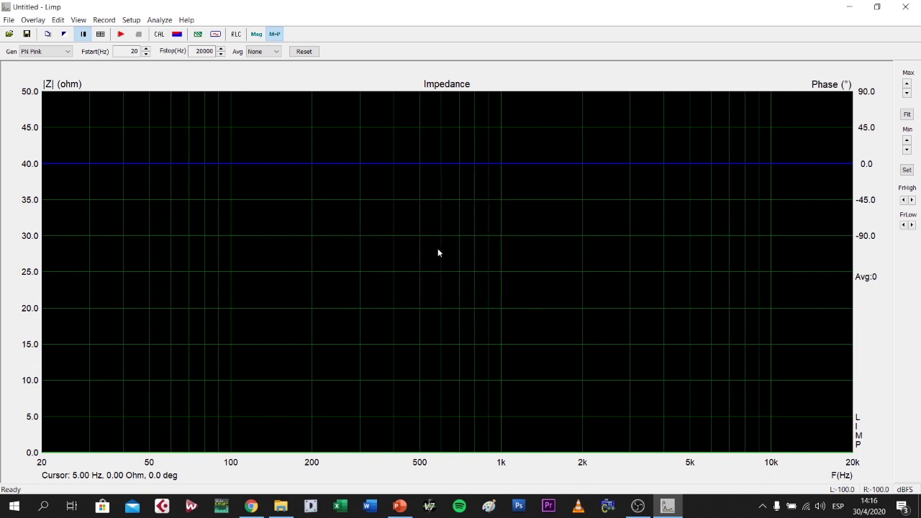
- Calibrate the measurement system with pink noise at 0 dB output volume and one average, and accept the calibration
left_click(106, 20)
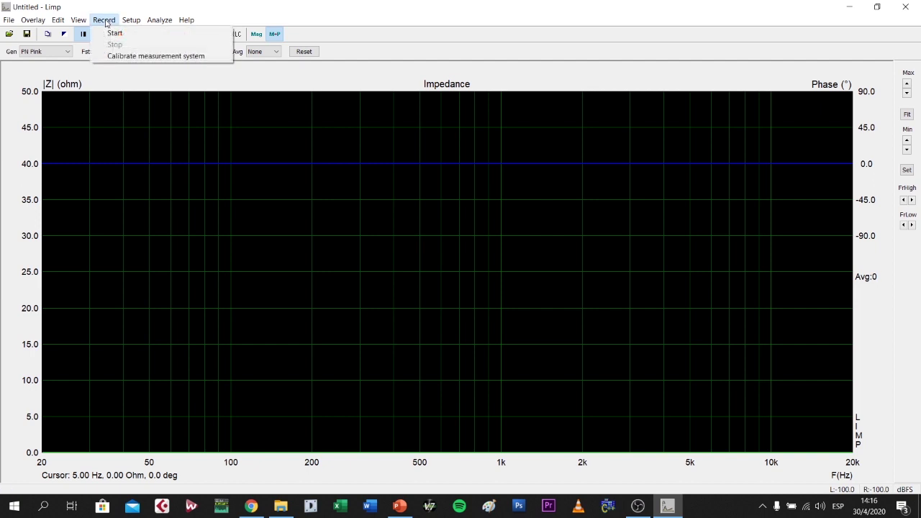
left_click(117, 59)
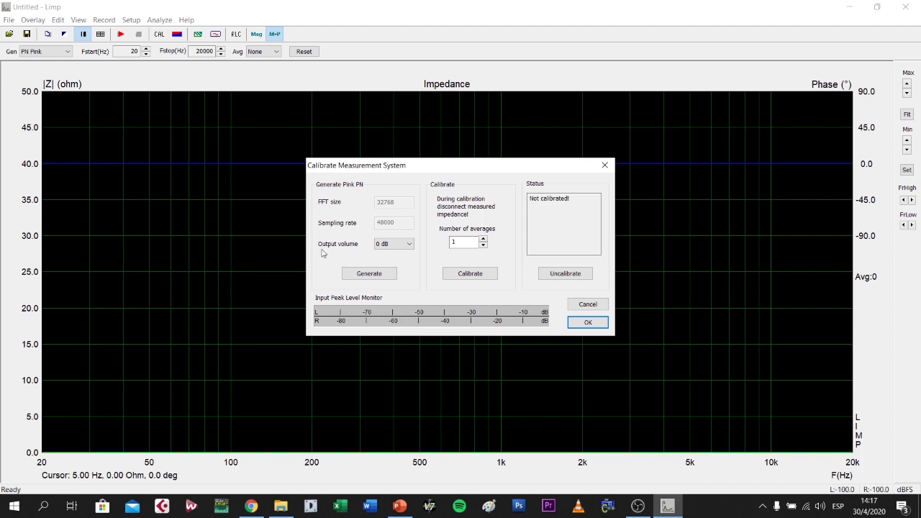
left_click(377, 276)
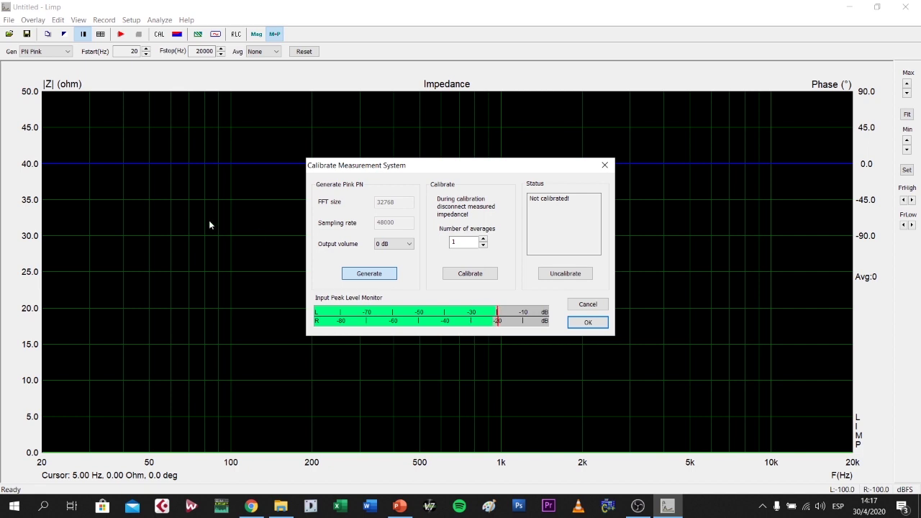
left_click(485, 280)
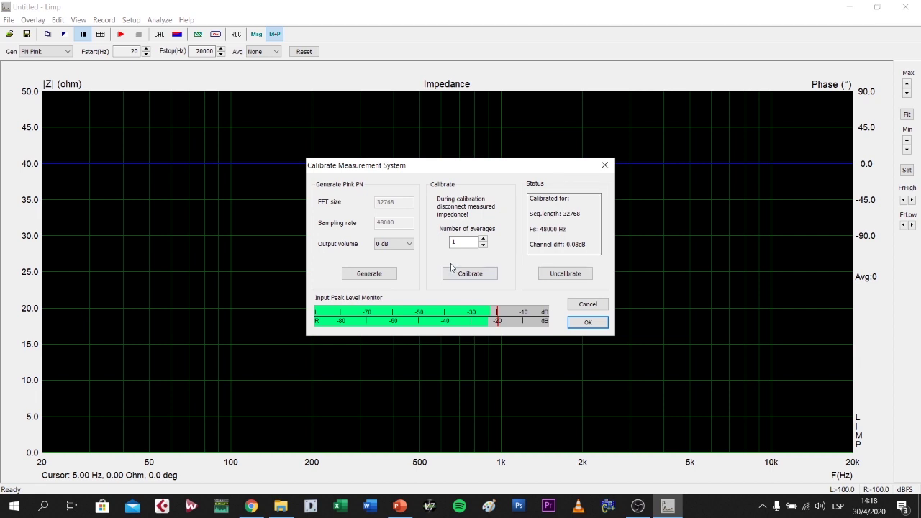
left_click(587, 322)
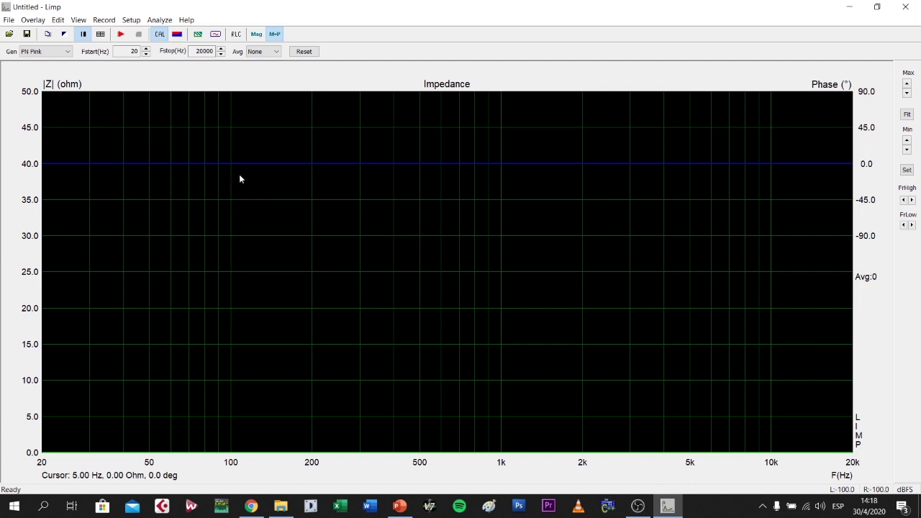
- Choose PN Pink as the generator signal, run an impedance measurement and stop it
left_click(39, 53)
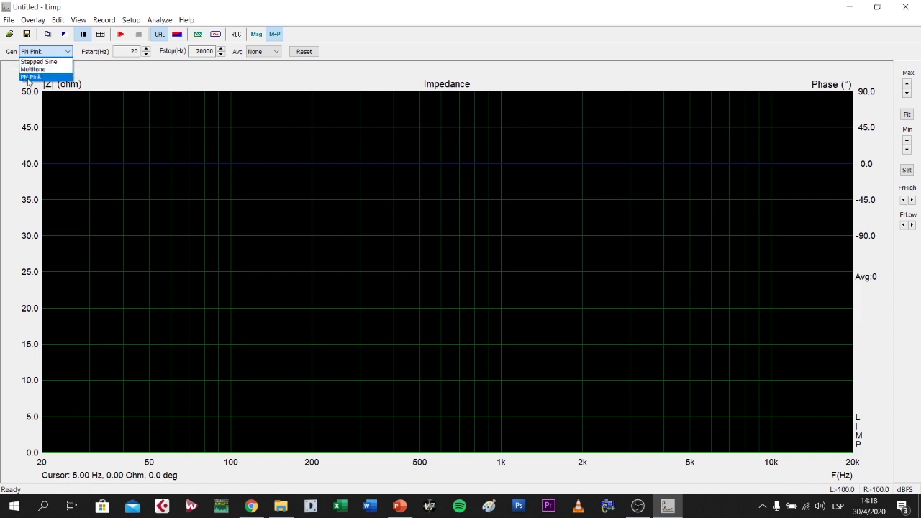
left_click(30, 77)
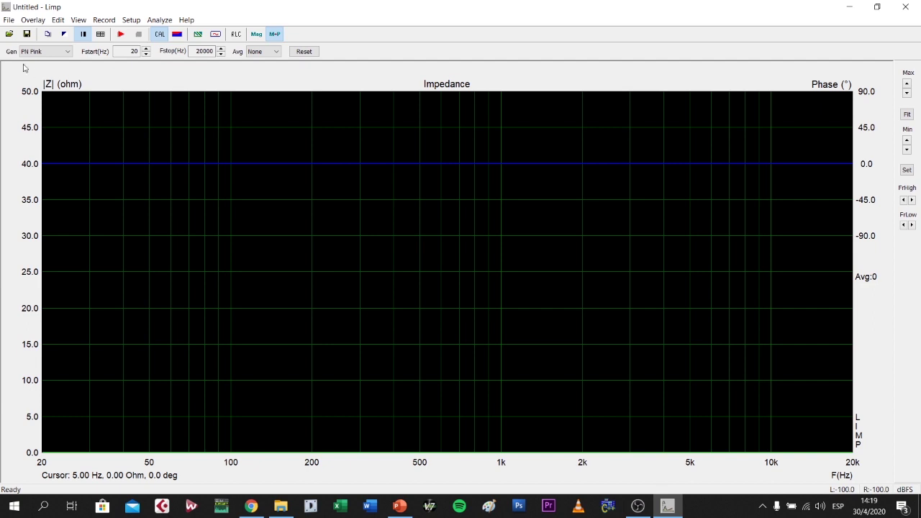
left_click(121, 34)
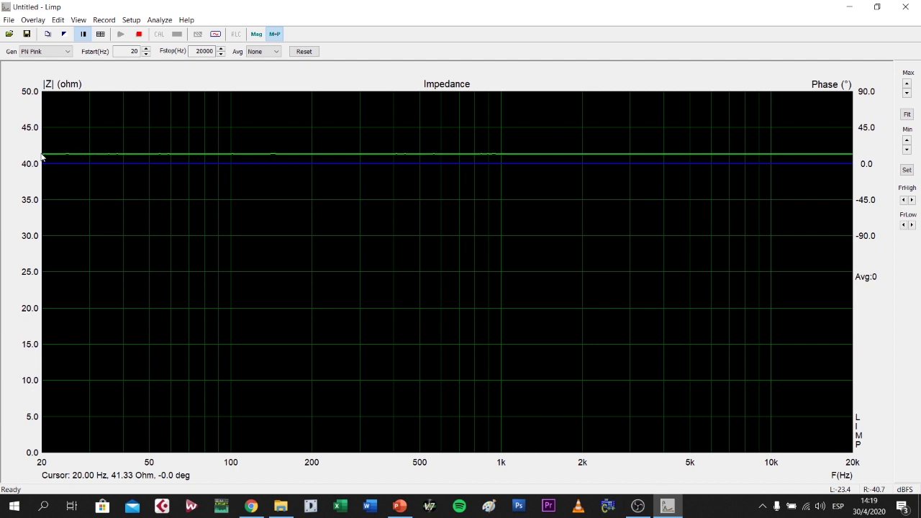
left_click(140, 36)
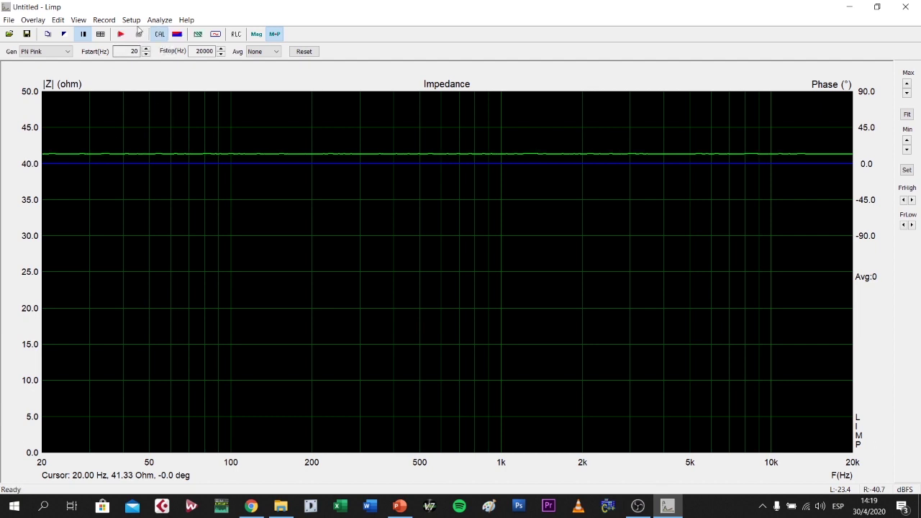
- Change the reference channel to Left in the measurement setup and accept it
left_click(132, 20)
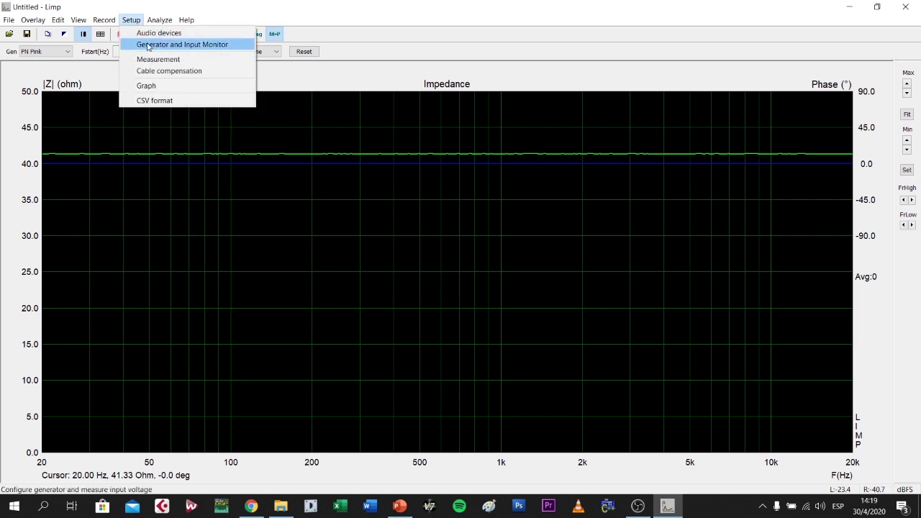
left_click(150, 58)
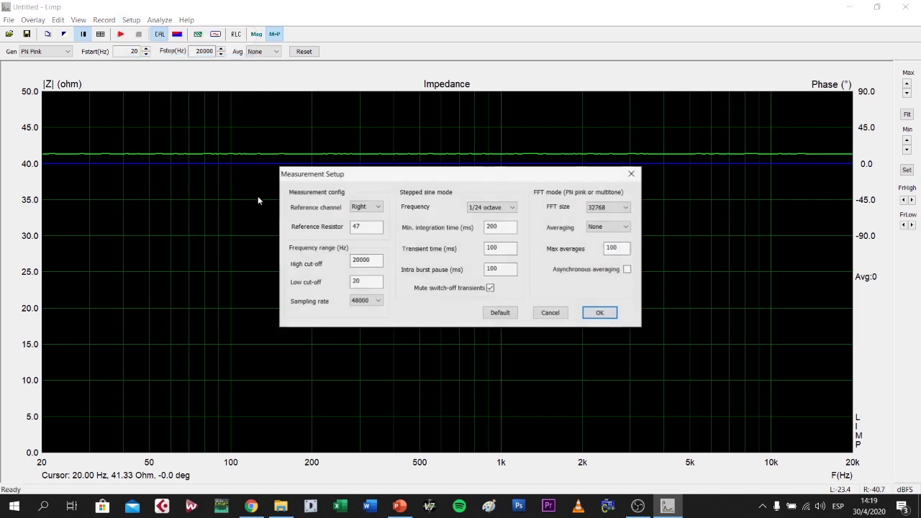
left_click(363, 208)
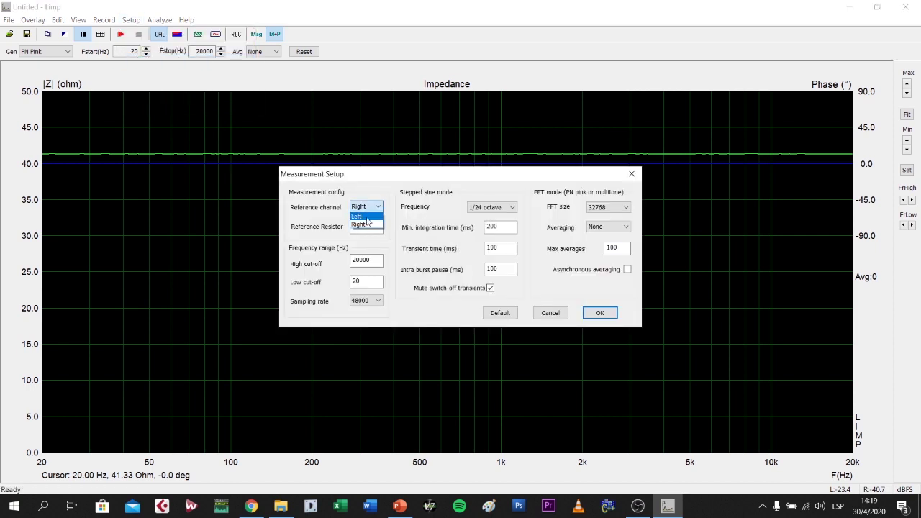
left_click(358, 216)
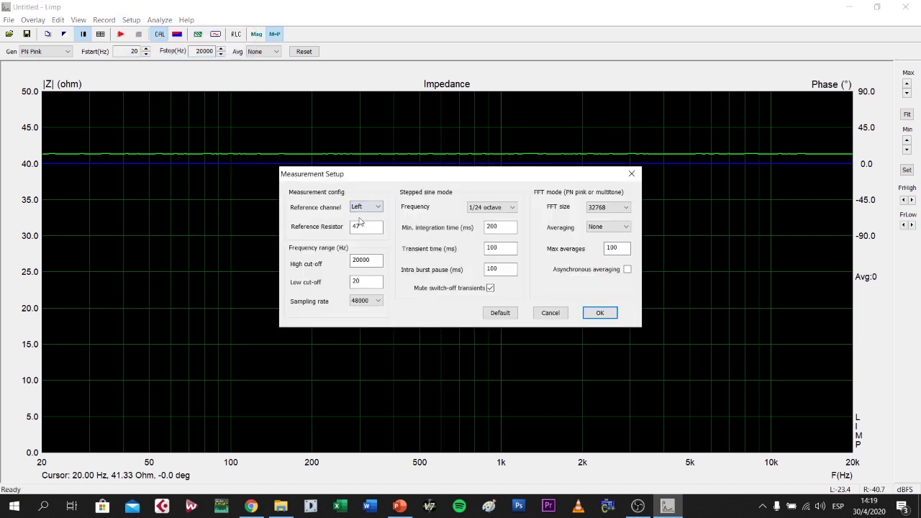
left_click(602, 313)
- Run a new impedance measurement, read the curve with the cursor at several frequencies across the range, and stop recording
left_click(120, 34)
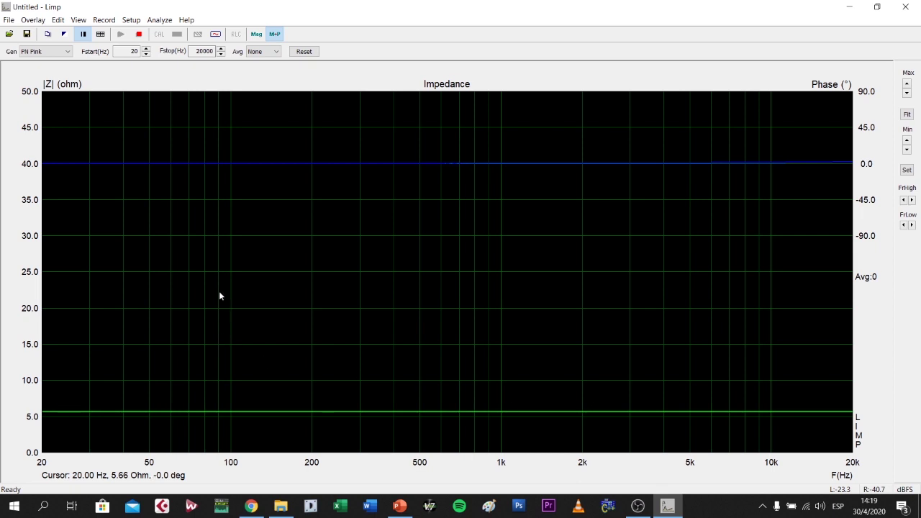
left_click(205, 352)
left_click(363, 324)
left_click(568, 329)
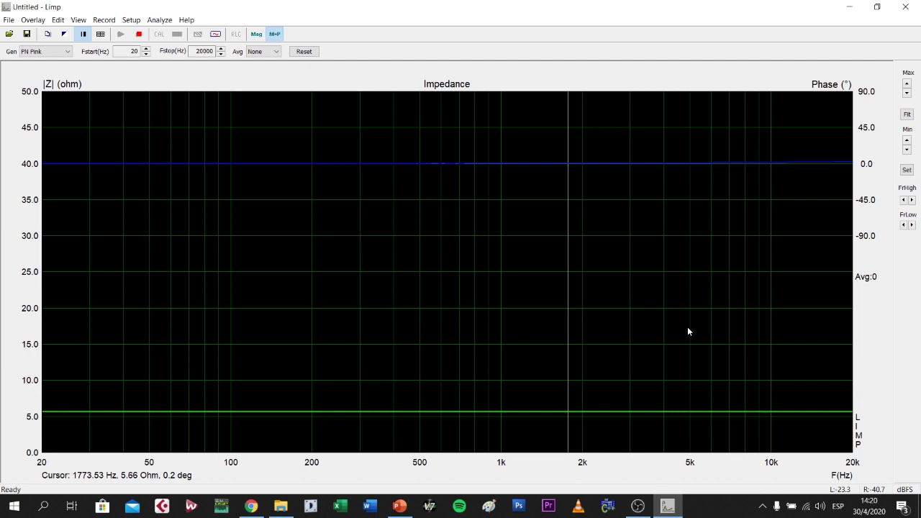
left_click(223, 263)
left_click(188, 367)
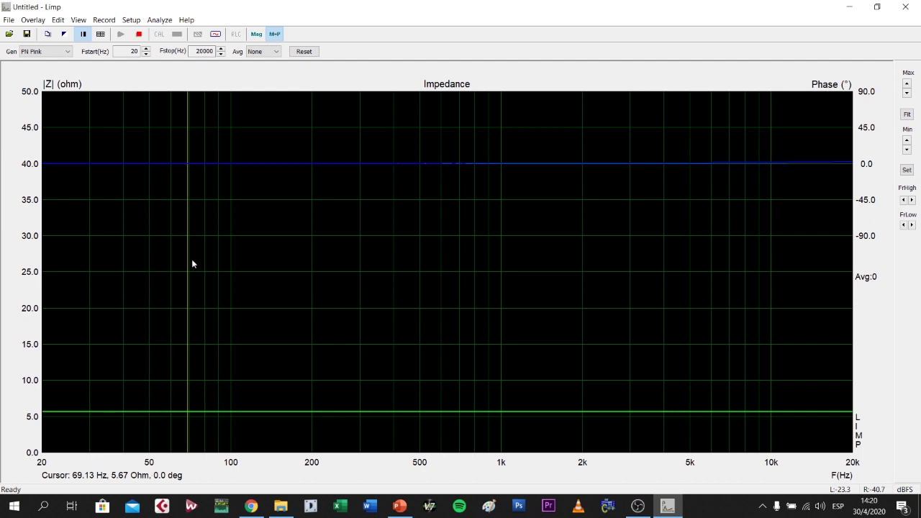
left_click(140, 34)
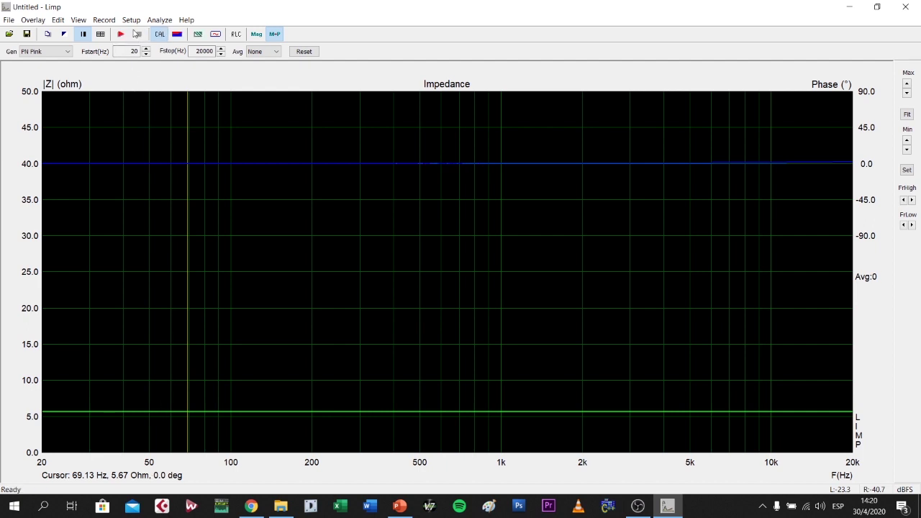
- Set the reference resistor to 51 in the measurement setup and start another impedance measurement
left_click(131, 20)
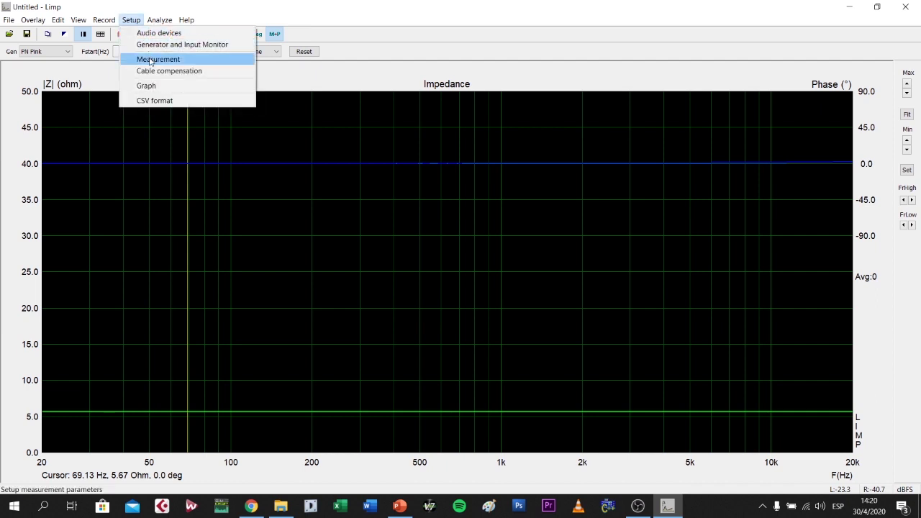
left_click(151, 62)
double_click(357, 226)
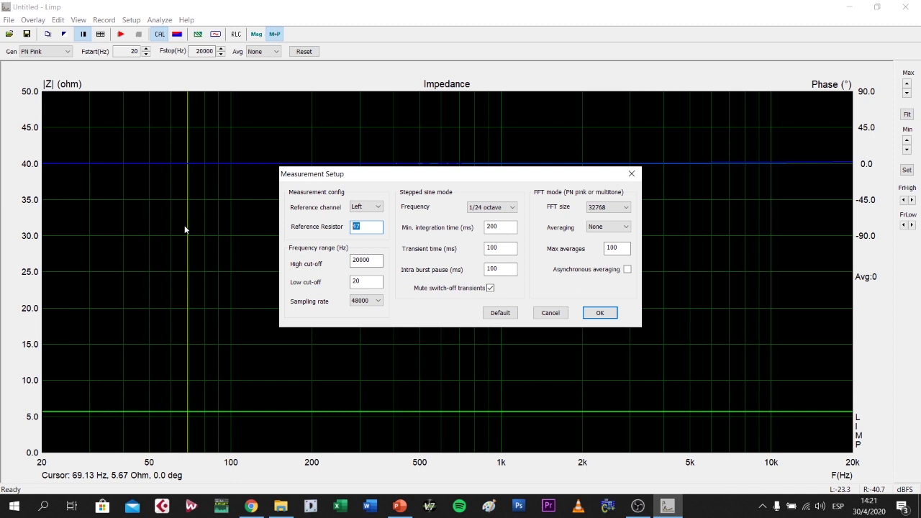
type("51")
left_click(600, 314)
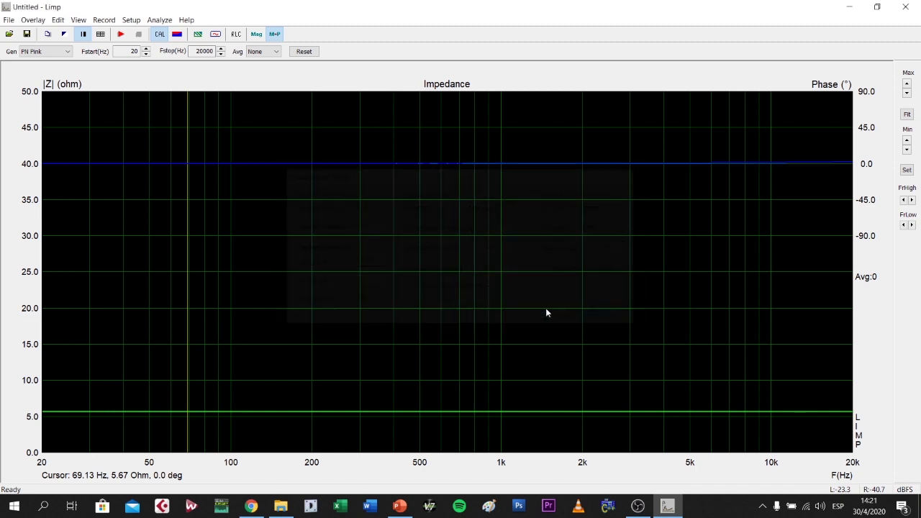
left_click(121, 35)
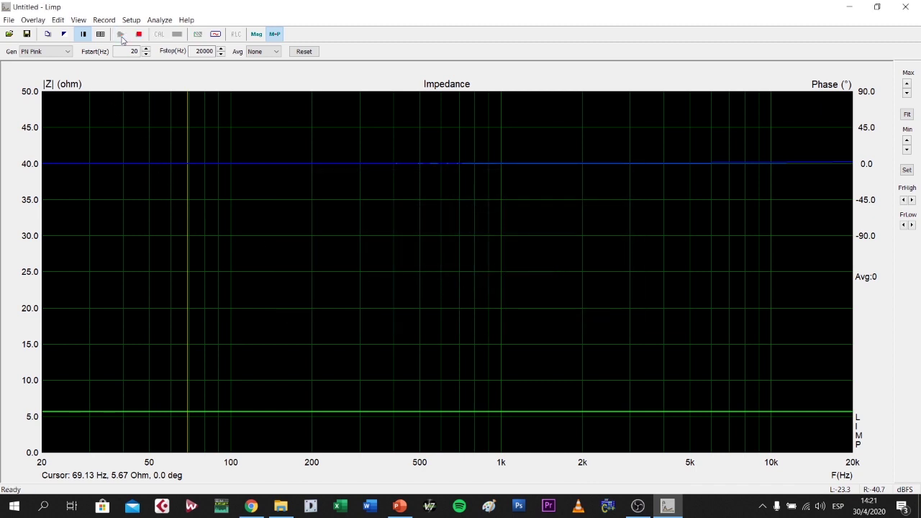
- Read the running measurement near 100 Hz, readjust the reference resistor in the measurement setup, and record the impedance again
left_click(227, 402)
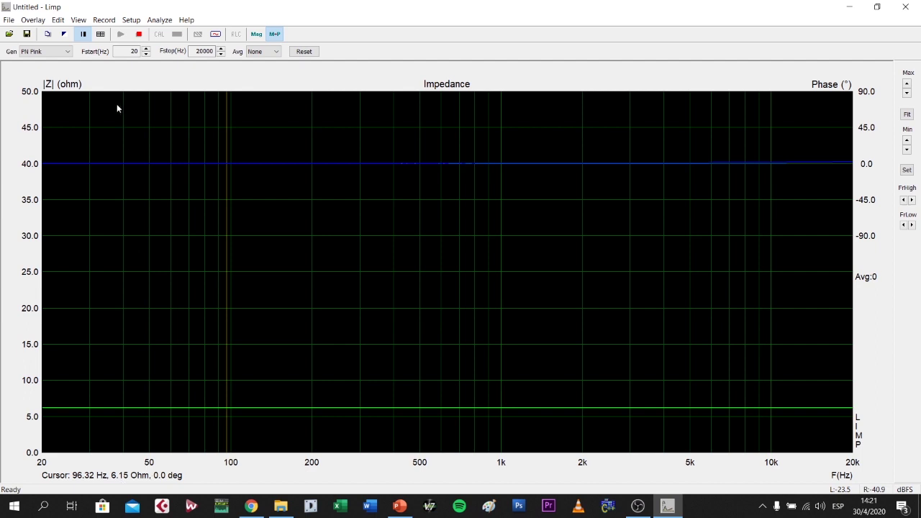
left_click(137, 34)
left_click(131, 19)
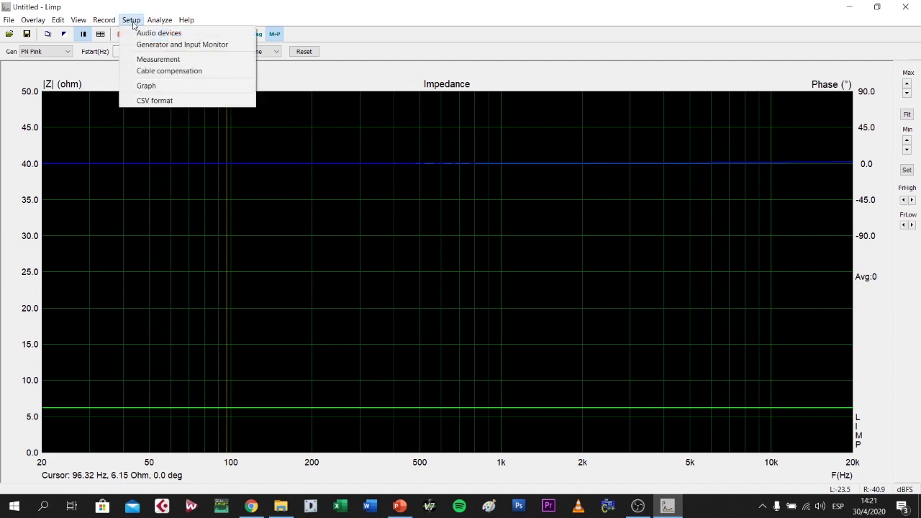
left_click(149, 58)
double_click(357, 227)
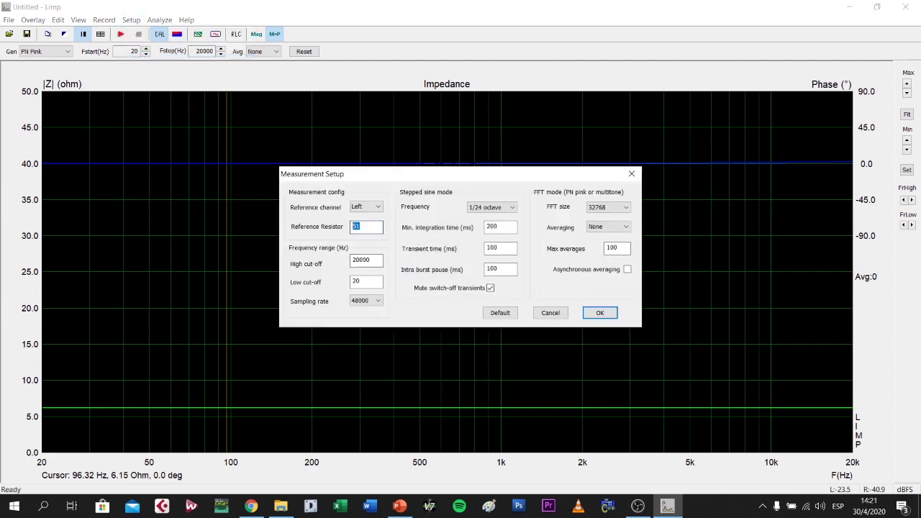
type("51")
left_click(590, 310)
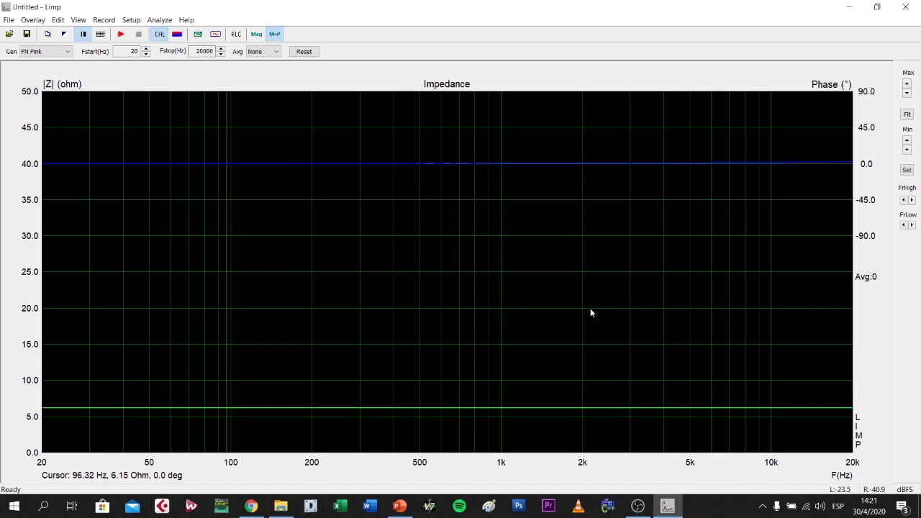
left_click(120, 34)
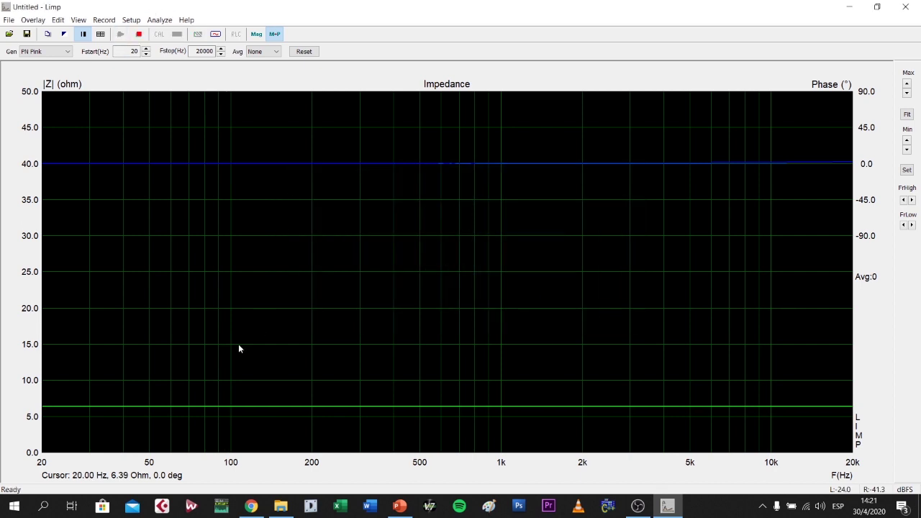
- Set the reference resistor to 54 in the measurement setup and run another impedance measurement
left_click(131, 19)
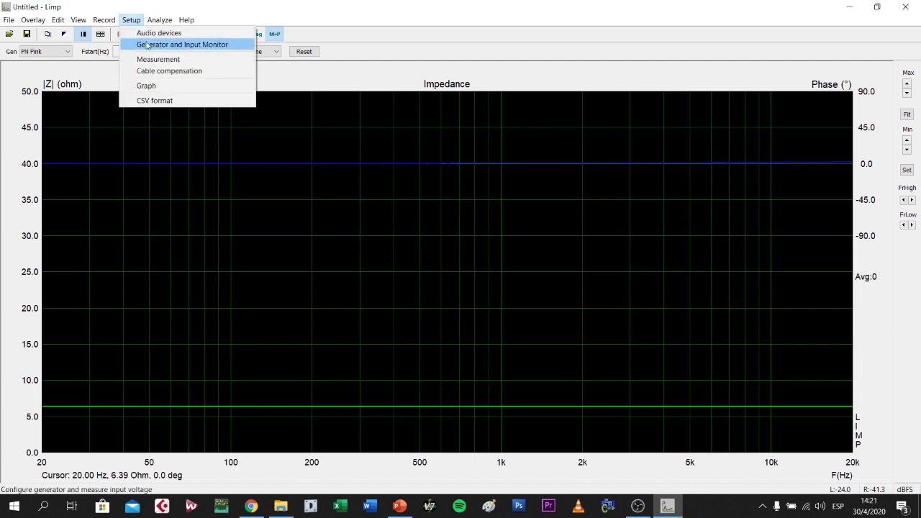
left_click(152, 63)
left_click_drag(380, 226, 277, 224)
type("56")
left_click(599, 312)
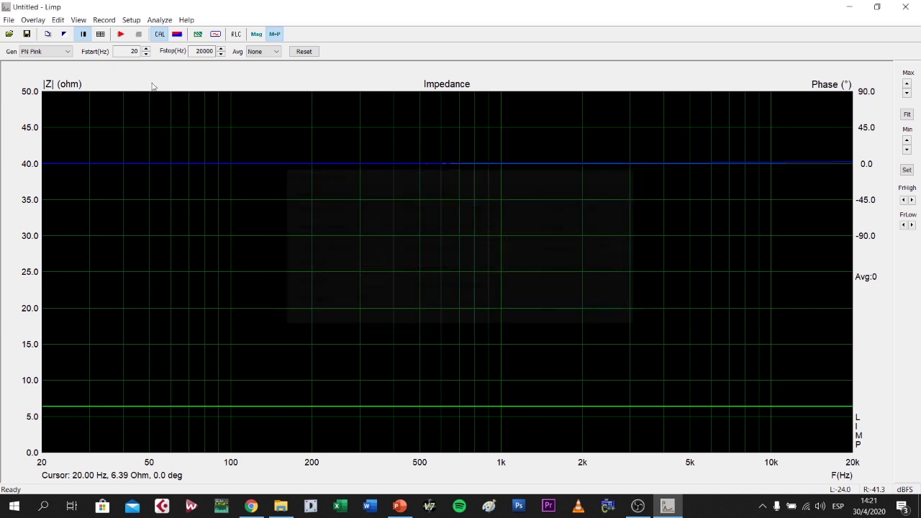
left_click(119, 35)
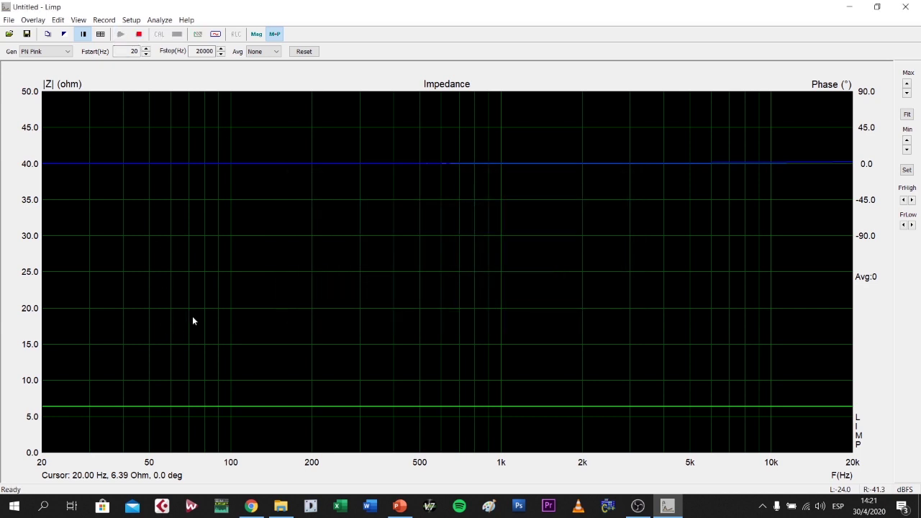
- Change the reference resistor to 54.5 and repeat the impedance measurement
left_click(131, 19)
left_click(137, 58)
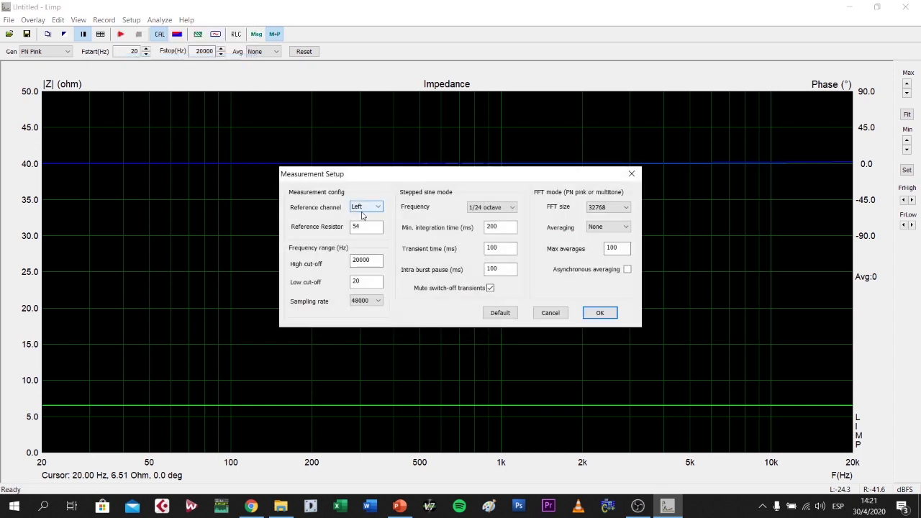
double_click(366, 226)
type("54.8")
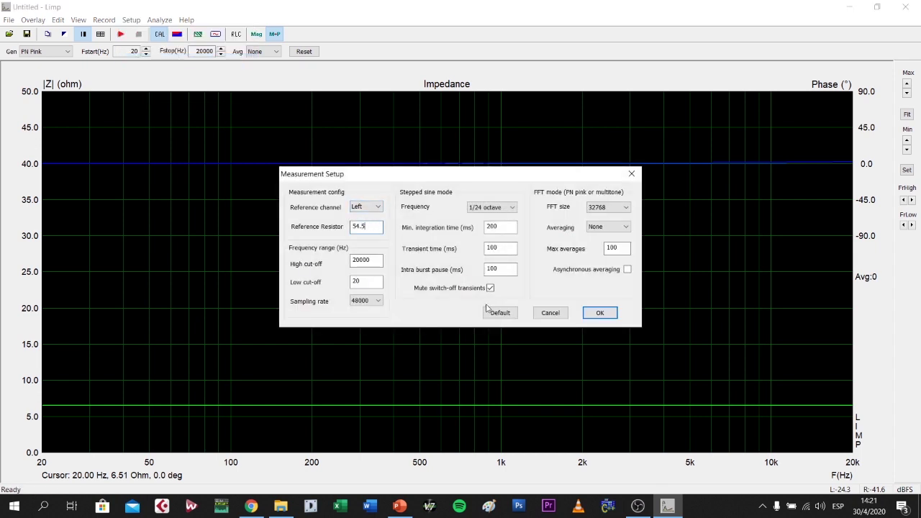
left_click(600, 313)
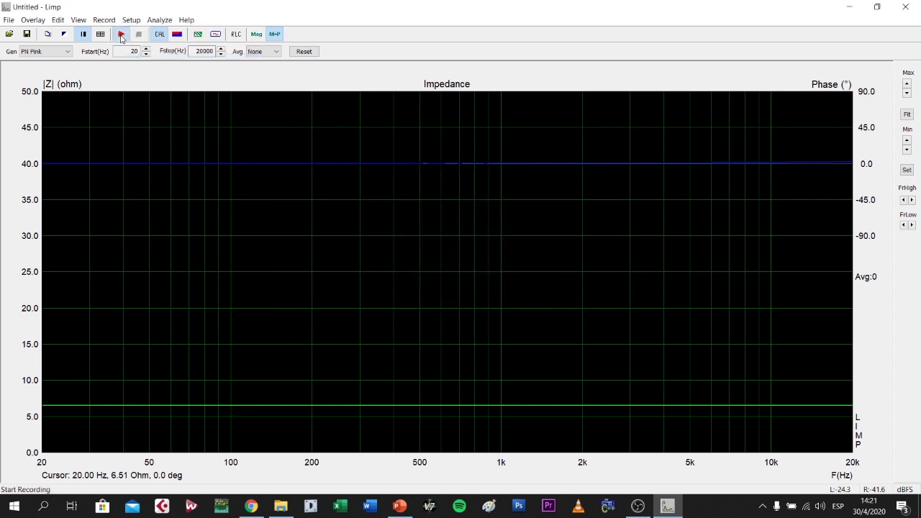
left_click(120, 34)
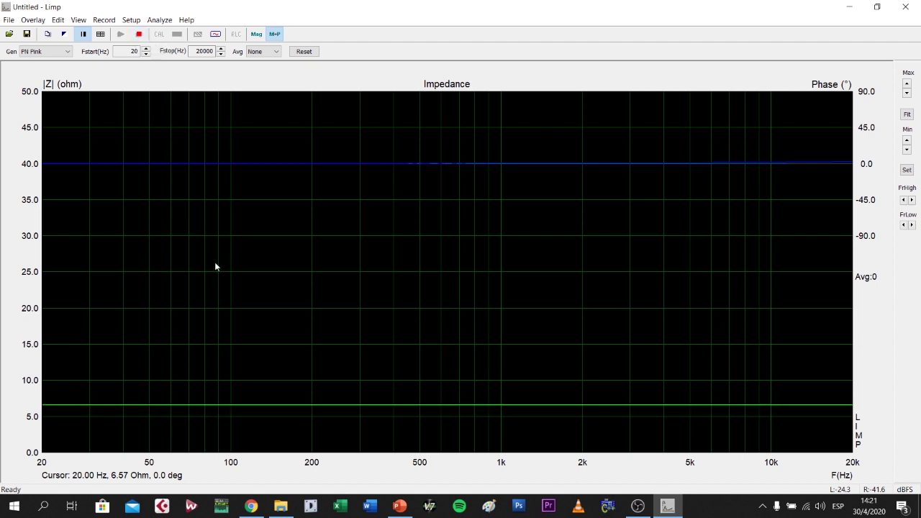
- Set the reference resistor to 55 and check it with a new impedance measurement, reading the curve near 100 Hz
left_click(138, 34)
left_click(131, 19)
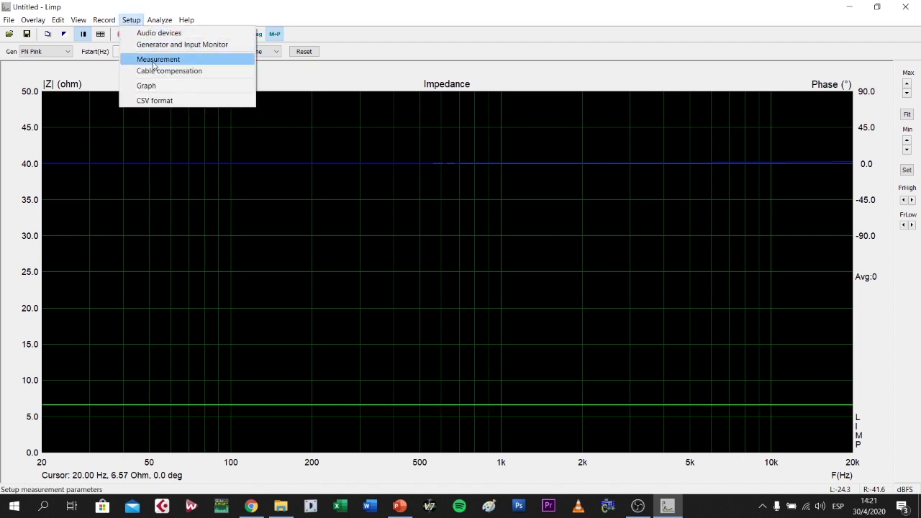
left_click(158, 59)
left_click_drag(382, 227, 292, 226)
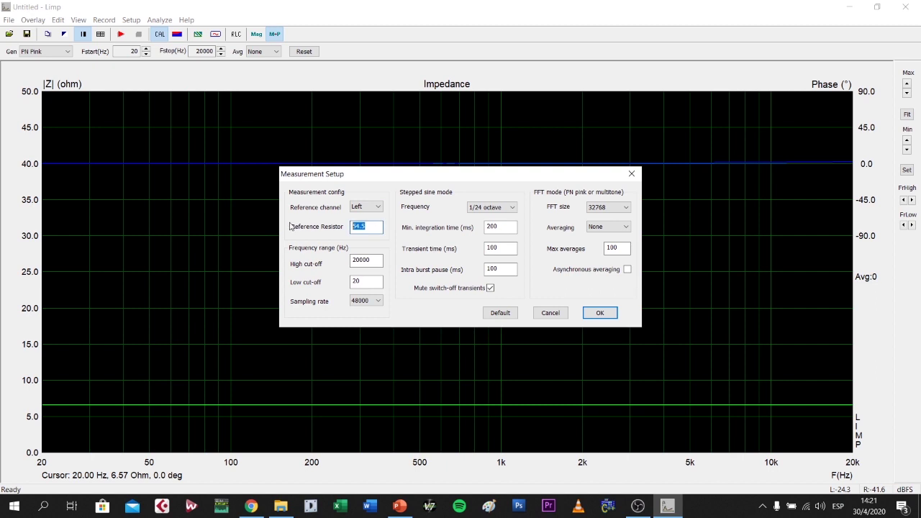
type("55")
left_click(599, 313)
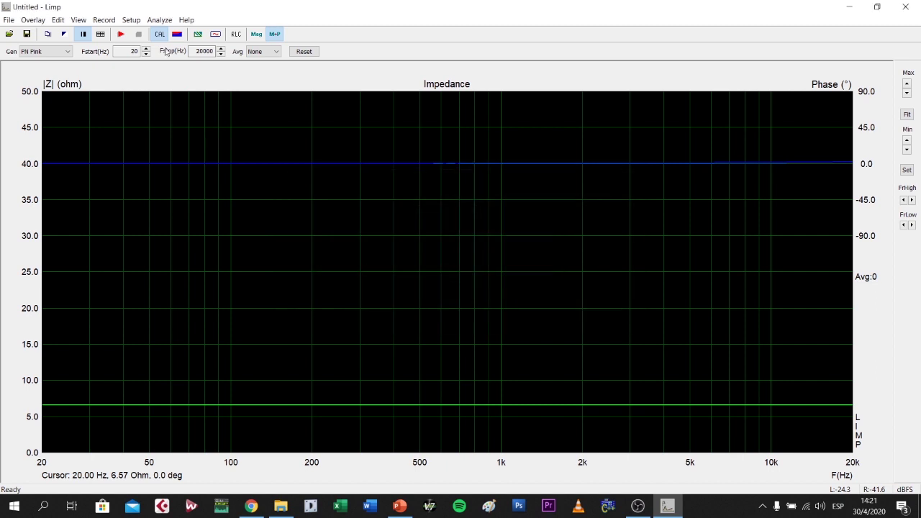
left_click(120, 33)
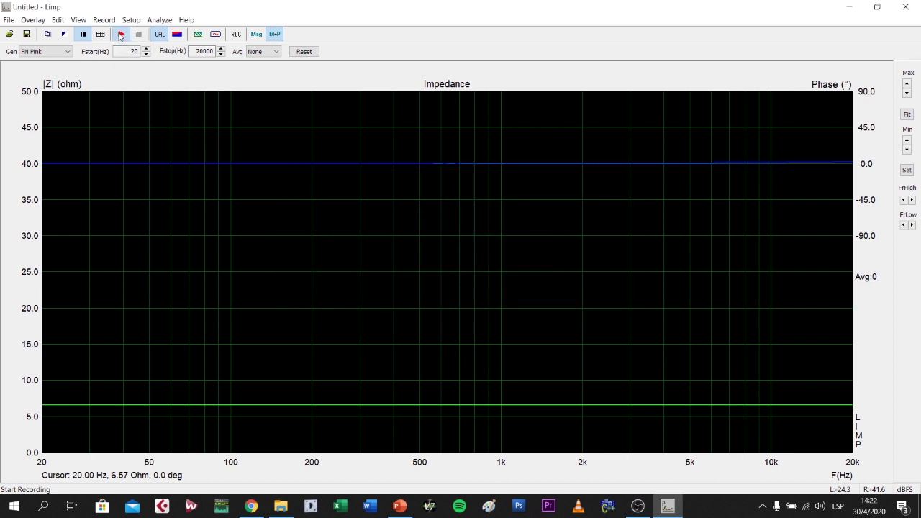
left_click(240, 295)
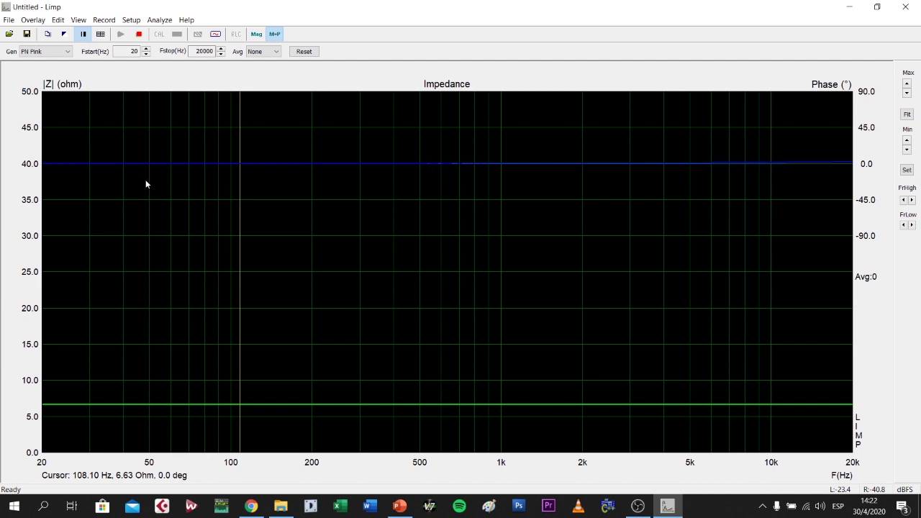
left_click(140, 36)
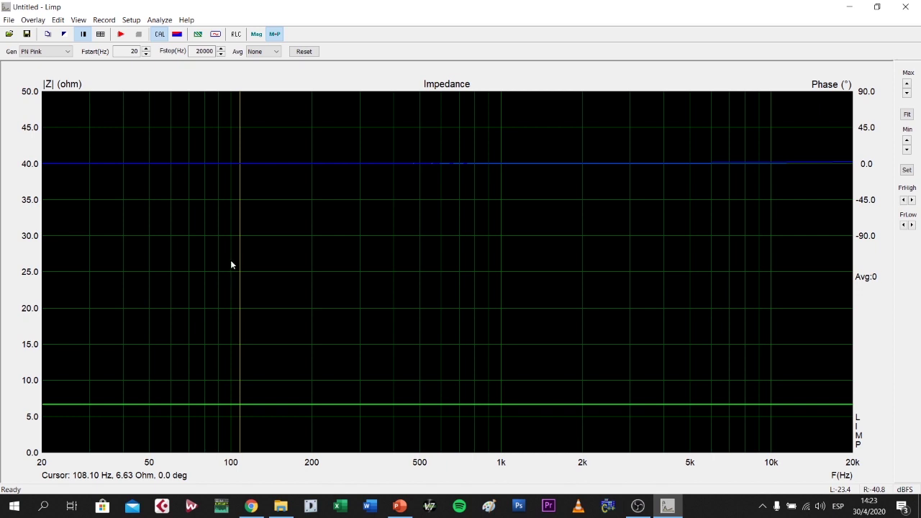
- Record the loudspeaker's impedance curve and fit the magnitude scale to it
left_click(121, 36)
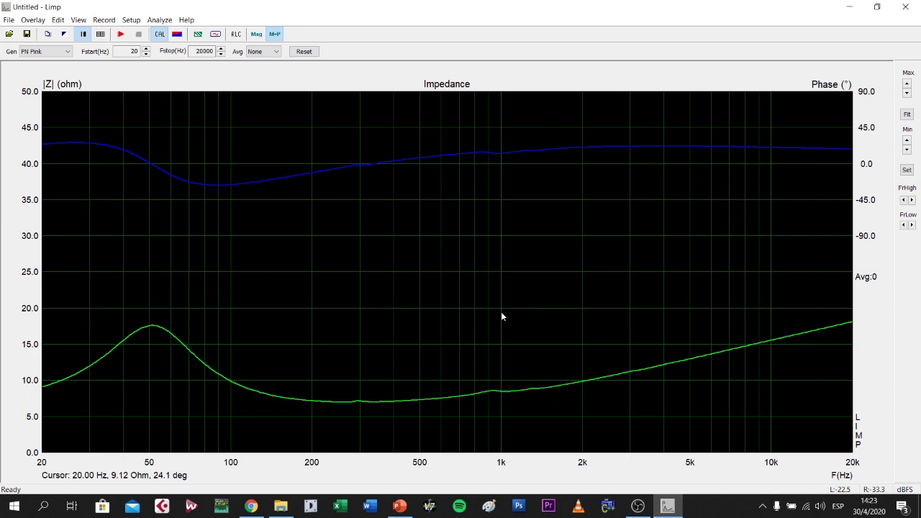
left_click(907, 115)
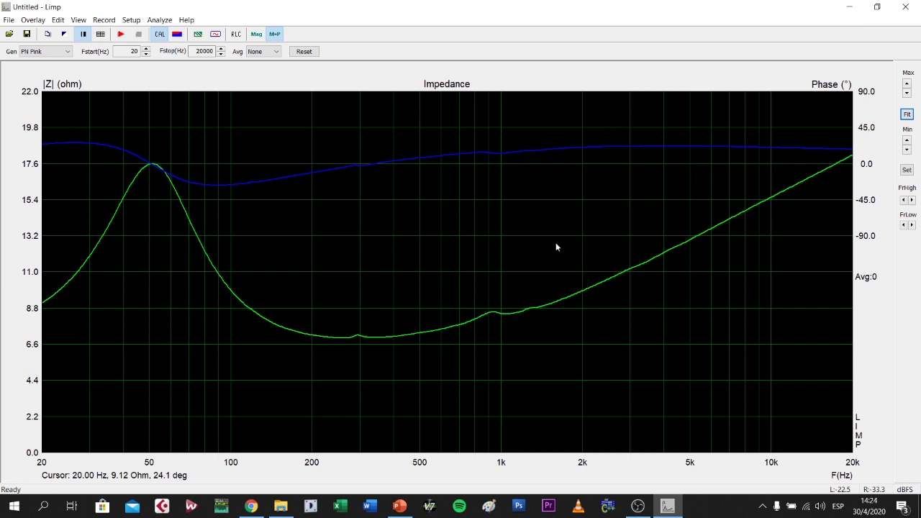
- Calculate the loudspeaker parameters by the added mass method with 6.2 ohm voice coil resistance and 11.3 cm membrane diameter, then dismiss the dialog
left_click(163, 22)
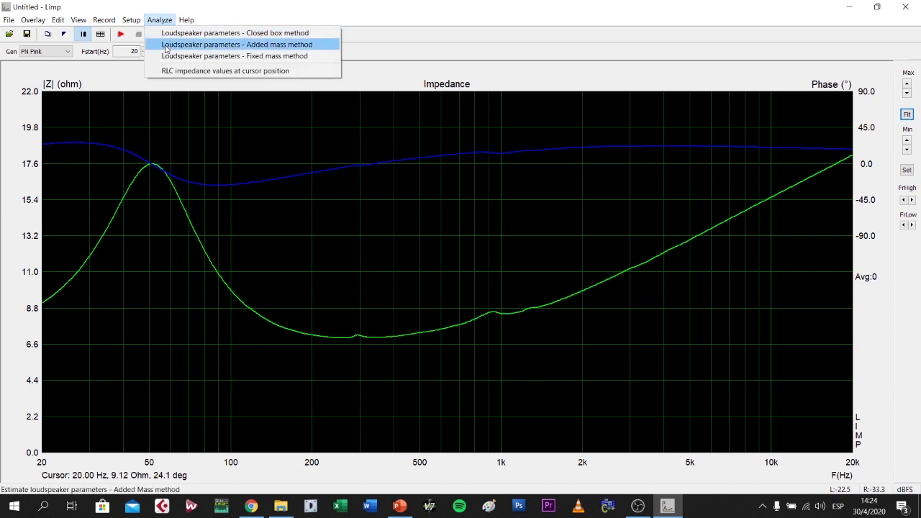
left_click(300, 46)
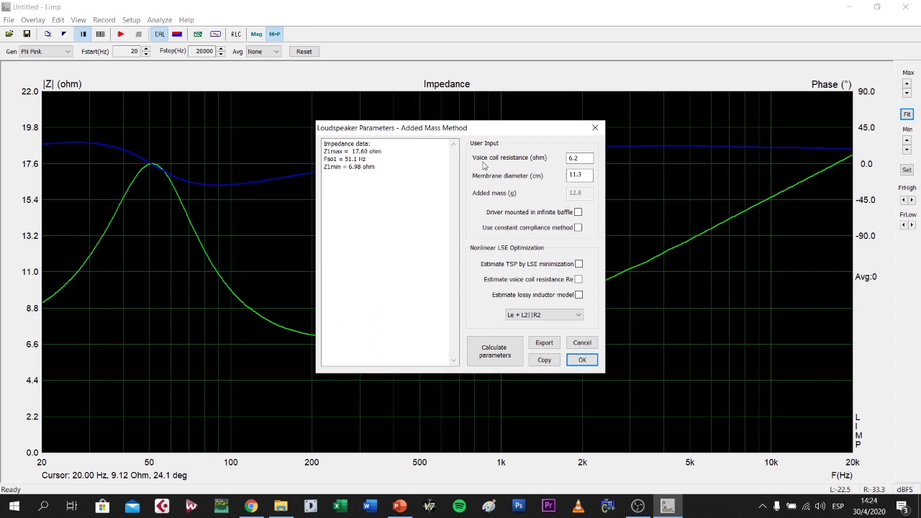
left_click(579, 159)
left_click(575, 180)
left_click(508, 356)
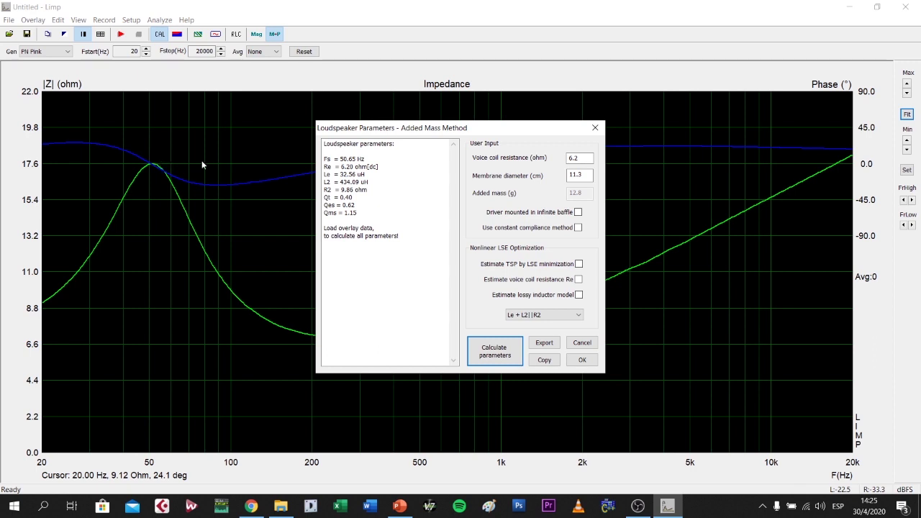
left_click(580, 343)
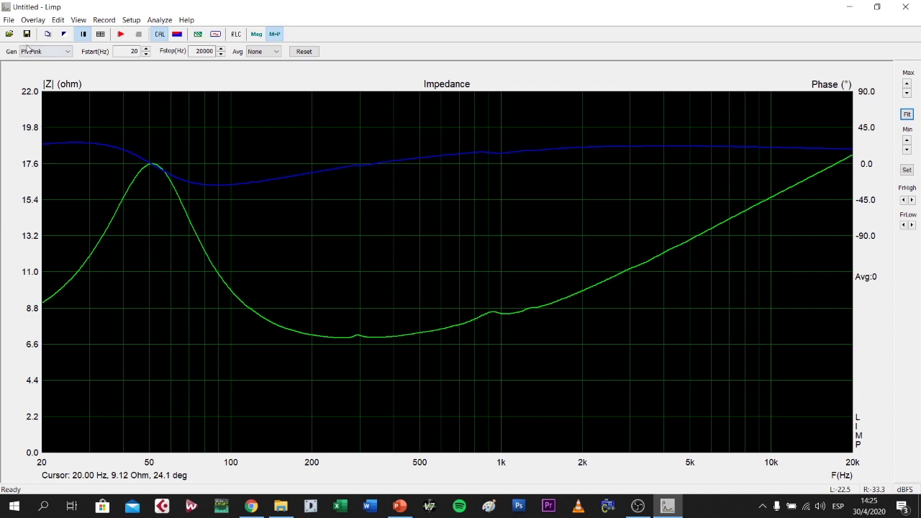
- Store the current impedance curve as an overlay and record a second impedance measurement for the added mass comparison
left_click(35, 22)
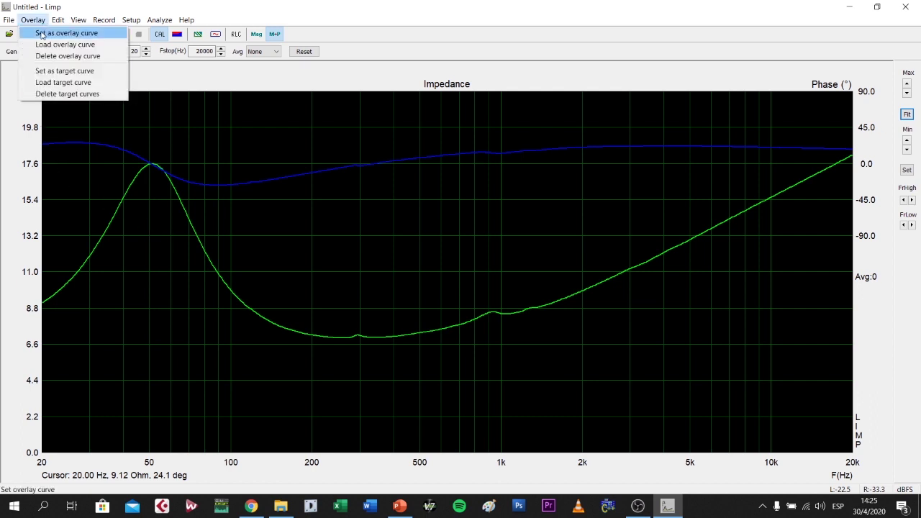
left_click(91, 34)
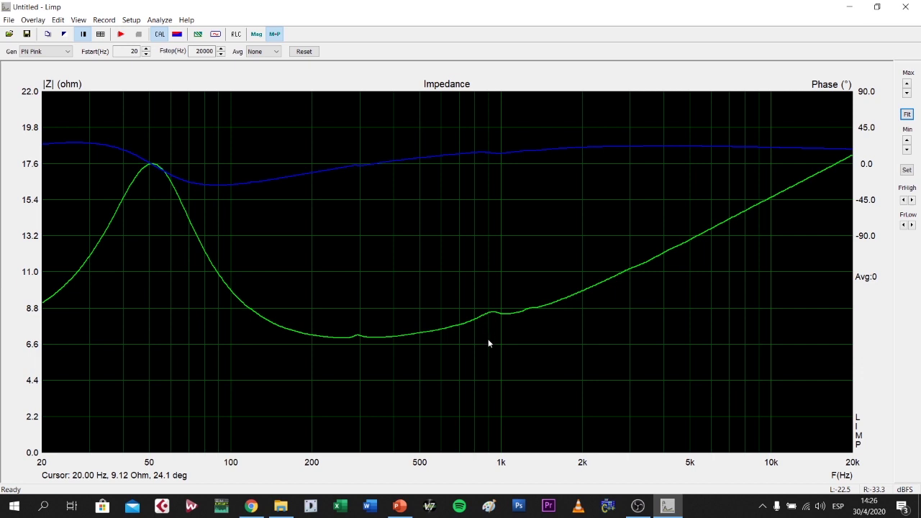
left_click(121, 35)
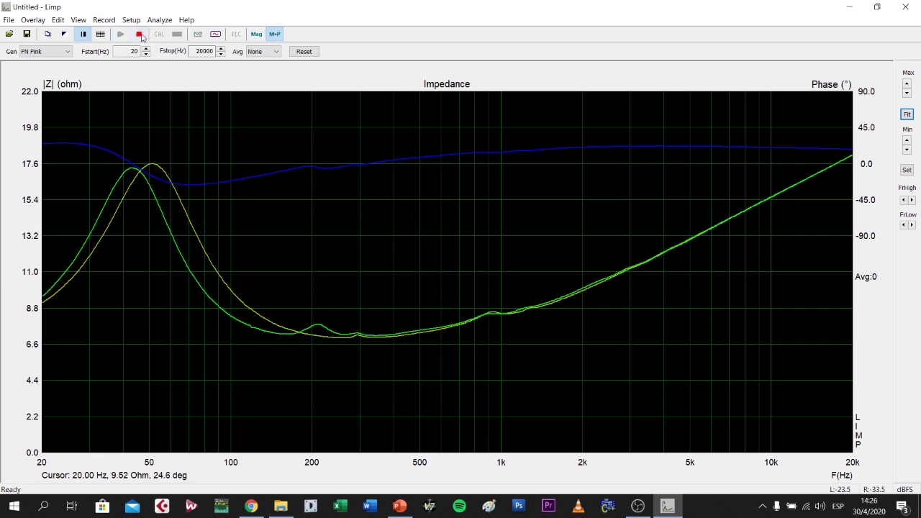
left_click(141, 35)
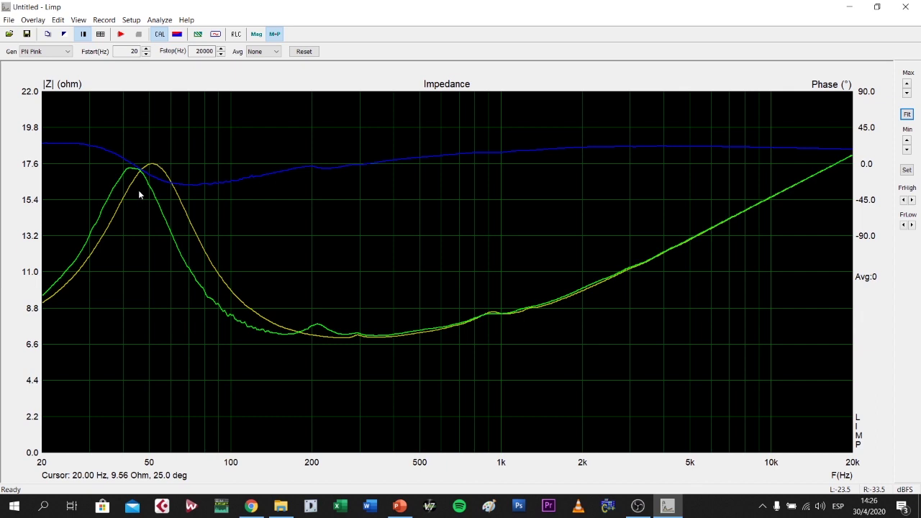
- Calculate the full loudspeaker parameters by the added mass method with an added mass of 5 g
left_click(165, 23)
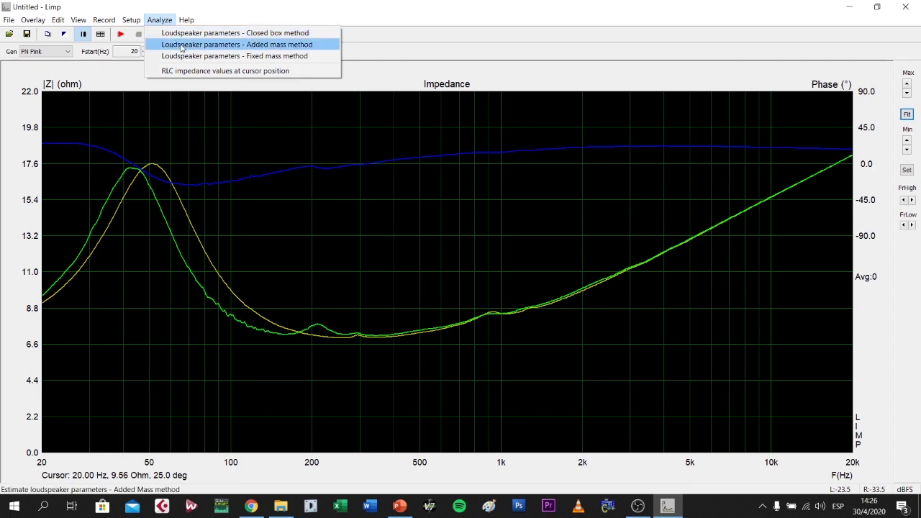
left_click(182, 46)
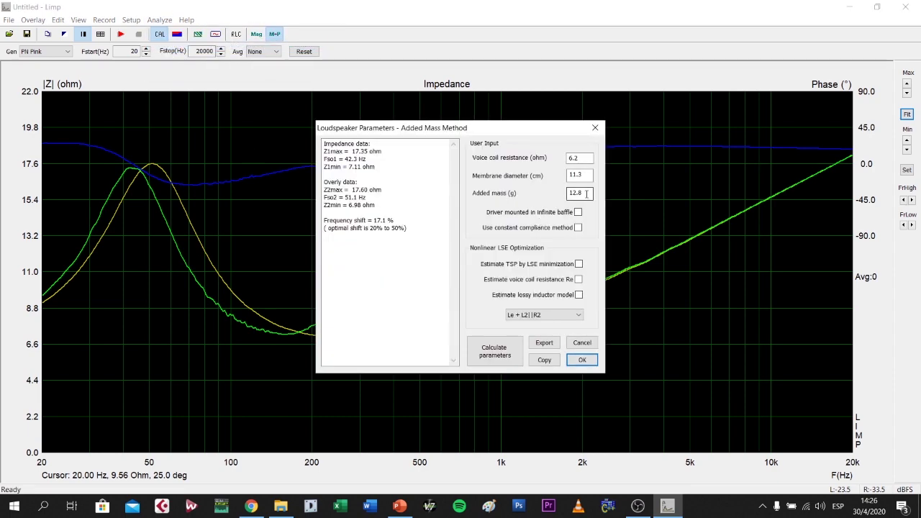
left_click_drag(587, 194, 559, 195)
type("5")
left_click(493, 353)
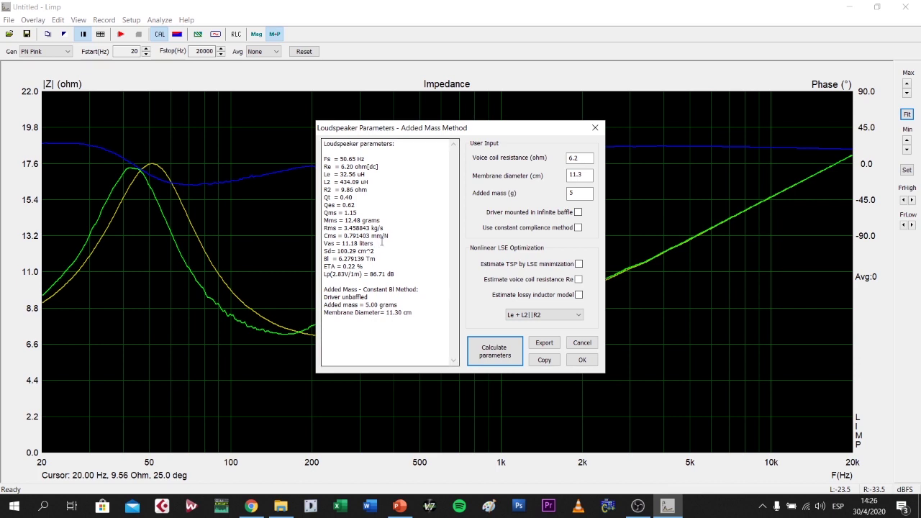
- Examine the Vas value among the calculated loudspeaker parameters and move the results dialog aside
left_click_drag(374, 243, 326, 260)
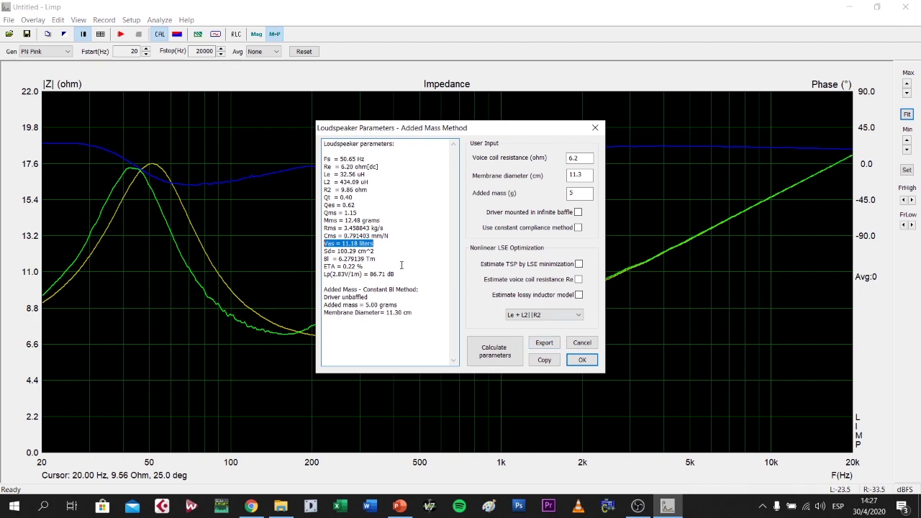
left_click(409, 145)
left_click_drag(512, 129, 314, 128)
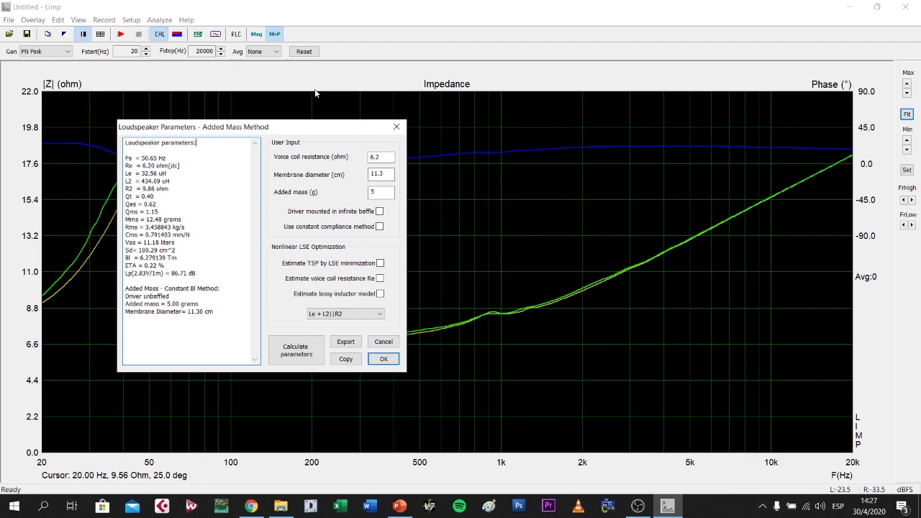
left_click_drag(321, 129, 227, 131)
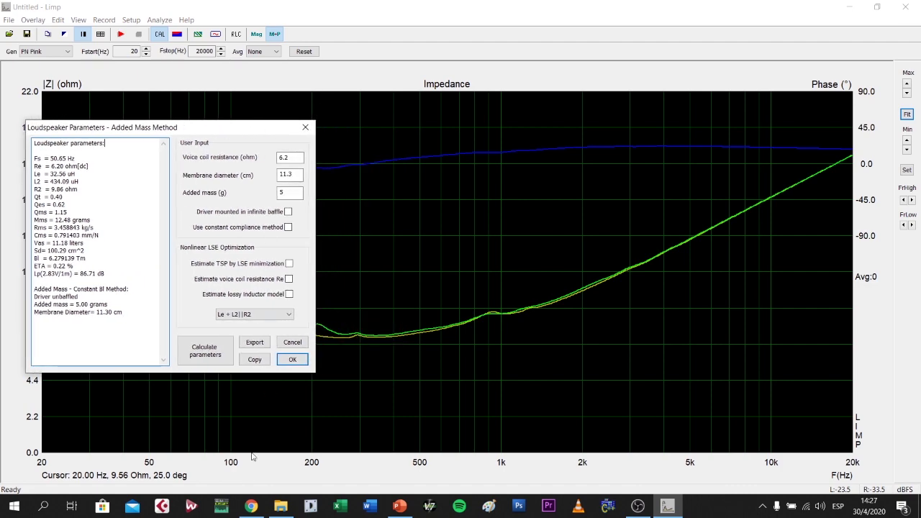
mouse_move(252, 506)
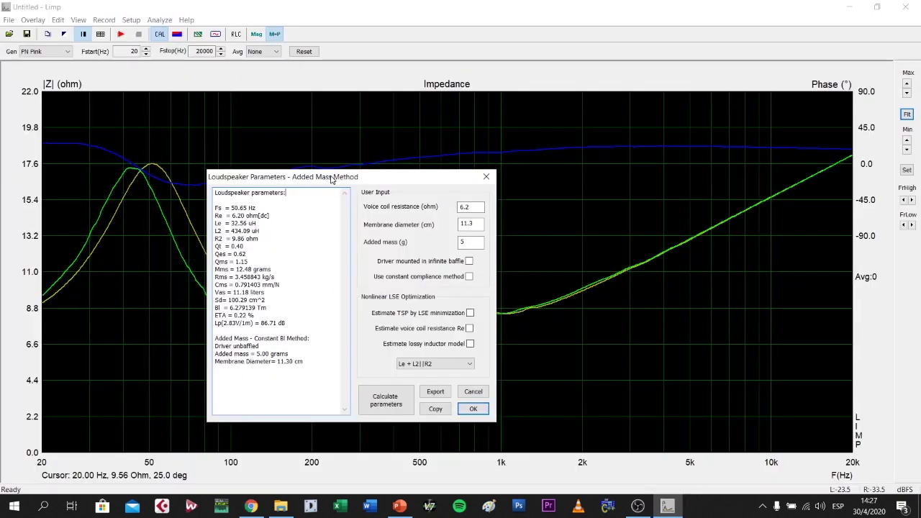
- Move the results dialog off the impedance peaks and compare the measured curves with the impedance graph on the SEAS U16RCY/P page in Chrome
left_click_drag(435, 177, 820, 217)
left_click(251, 506)
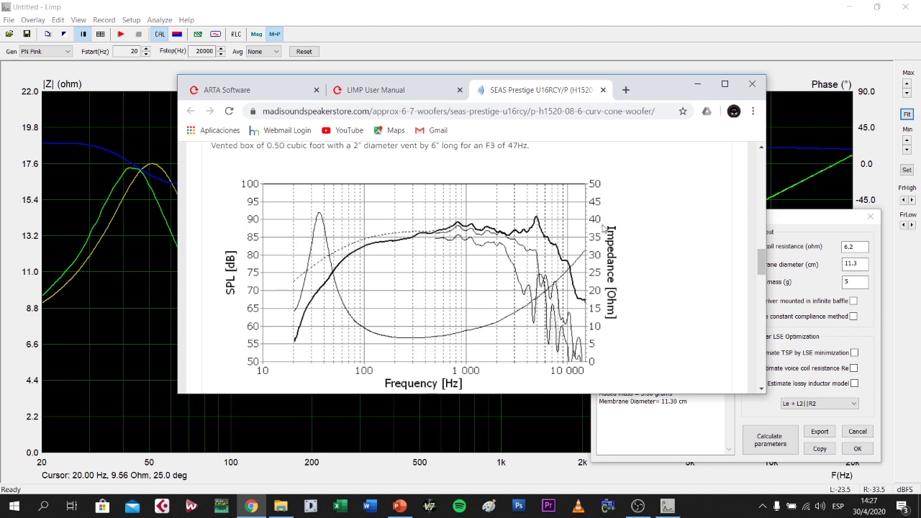
left_click(413, 8)
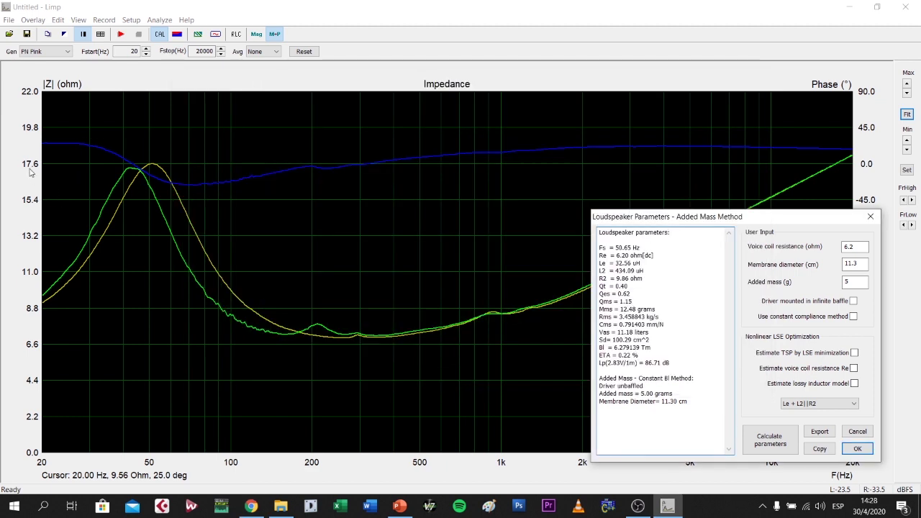
- Arrange the results dialog and the Chrome window side by side, with the SEAS U16RCY/P specification table in view
left_click_drag(757, 214, 197, 126)
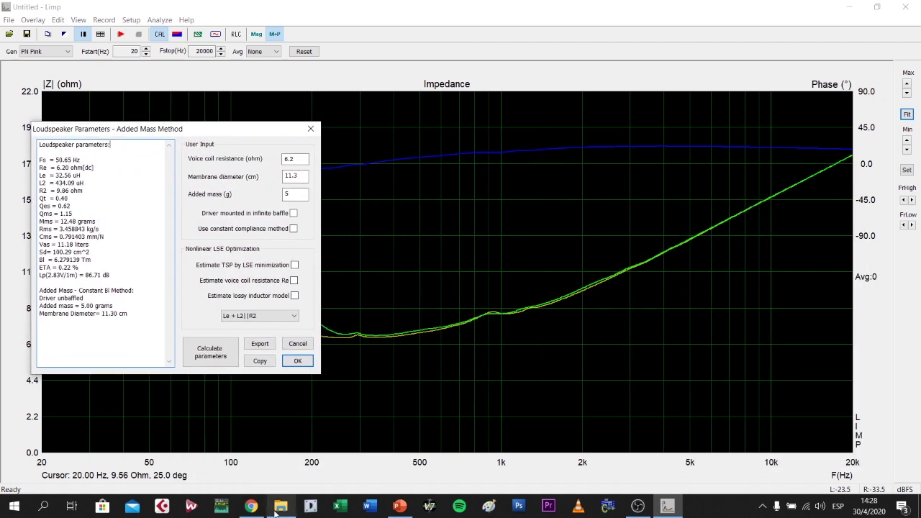
left_click(250, 506)
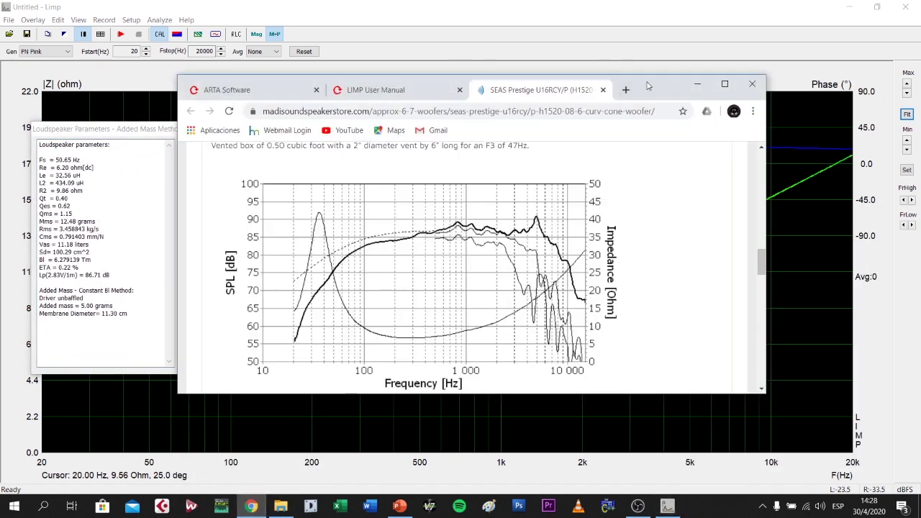
left_click_drag(650, 85, 718, 70)
scroll(467, 232, "down", 5)
scroll(466, 233, "down", 1)
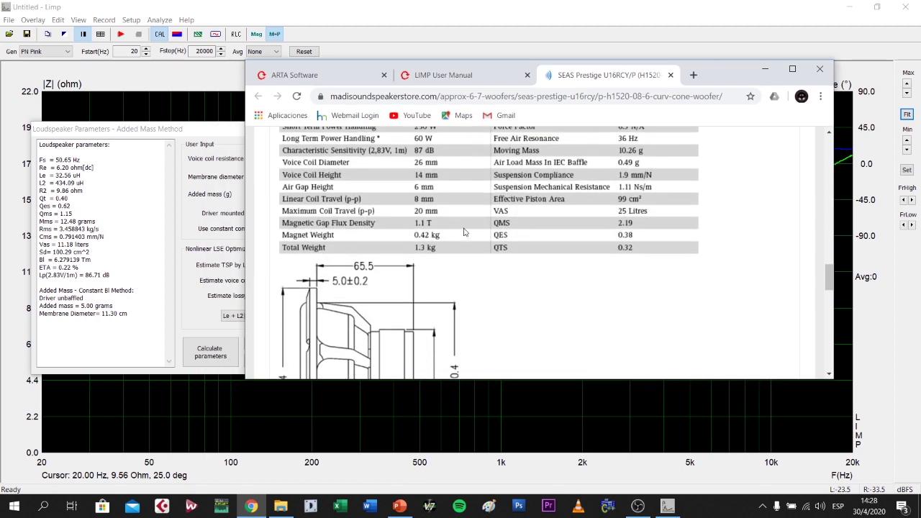
scroll(466, 232, "up", 1)
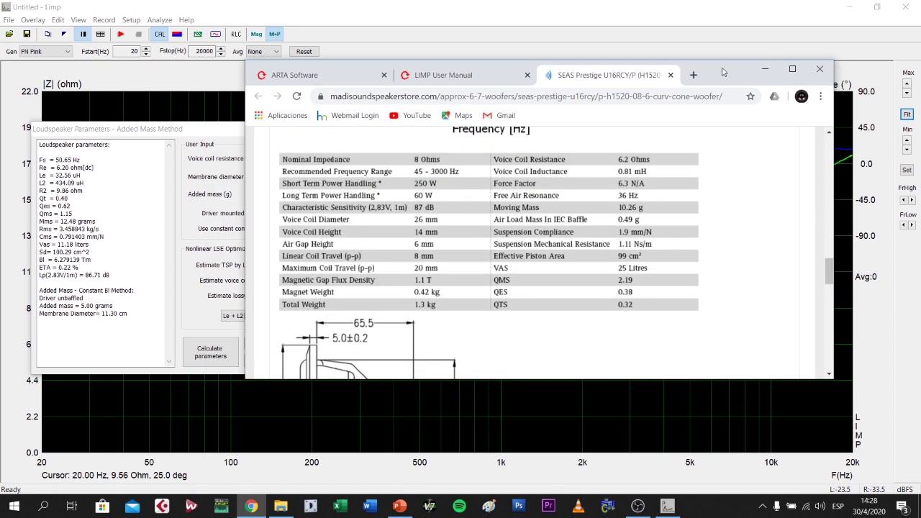
left_click_drag(727, 75, 693, 101)
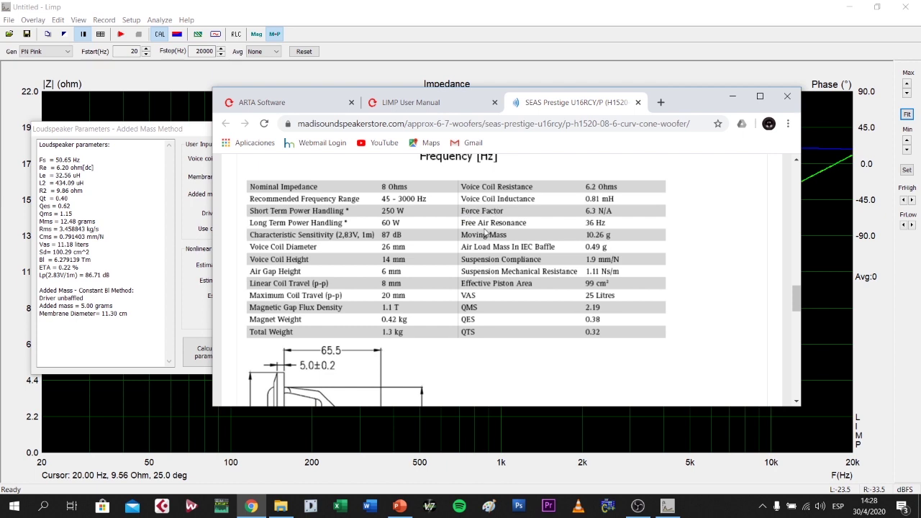
- Compare the free air resonance in the SEAS specification table with the calculated Fs value in the Limp results
left_click_drag(465, 226, 542, 227)
left_click(191, 128)
left_click_drag(56, 160, 98, 162)
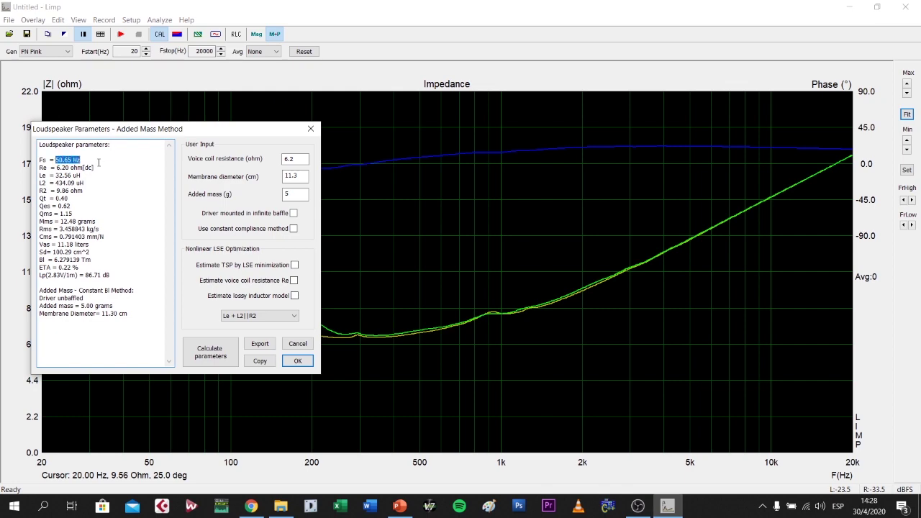
- Compare the QMS, QES and QTS values in the SEAS specification table with the calculated Q factors in the Limp results
key("alt+Tab")
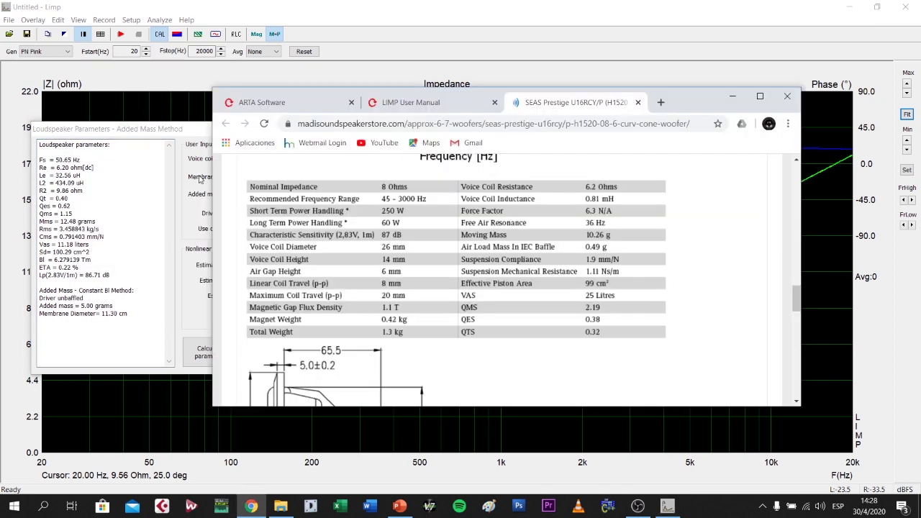
left_click_drag(722, 95, 725, 95)
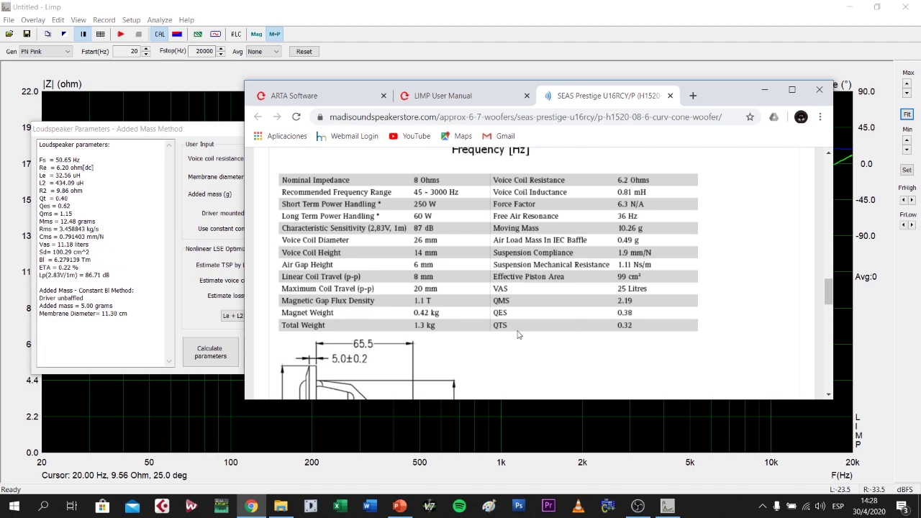
left_click(68, 199)
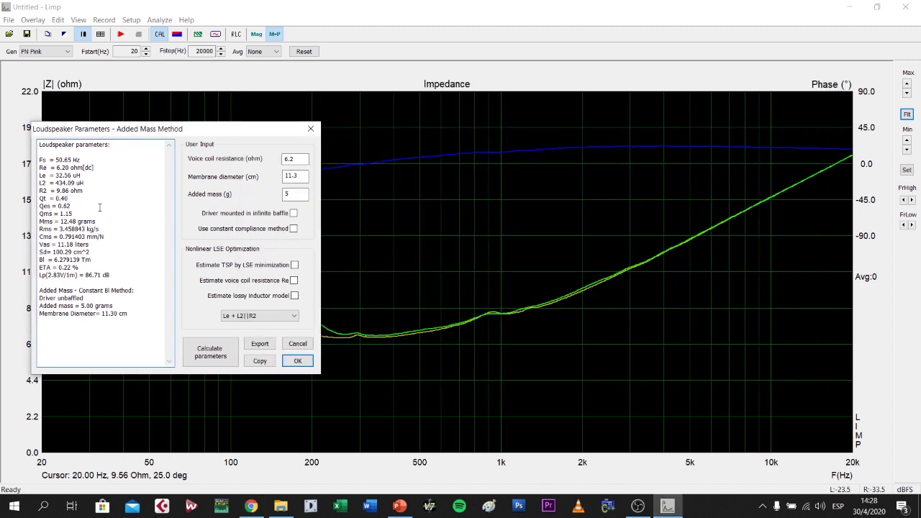
key("alt+Tab")
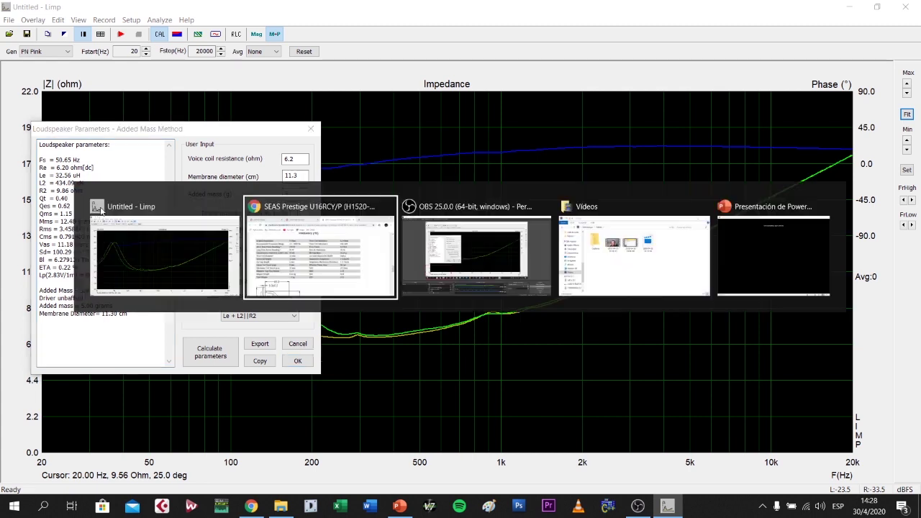